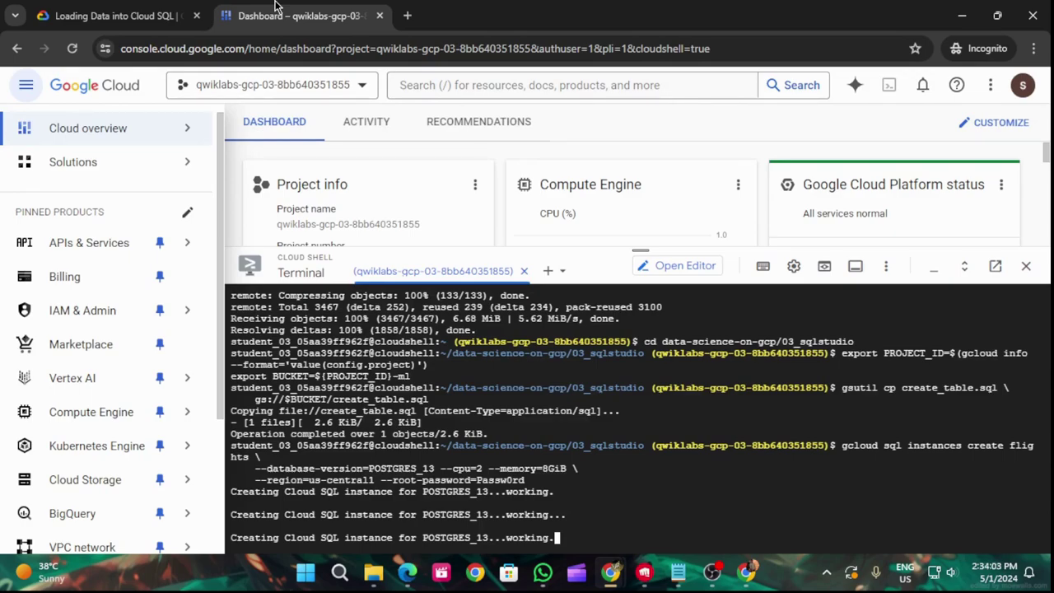
key(Return)
key(Return)
key(Return)
key(Return)
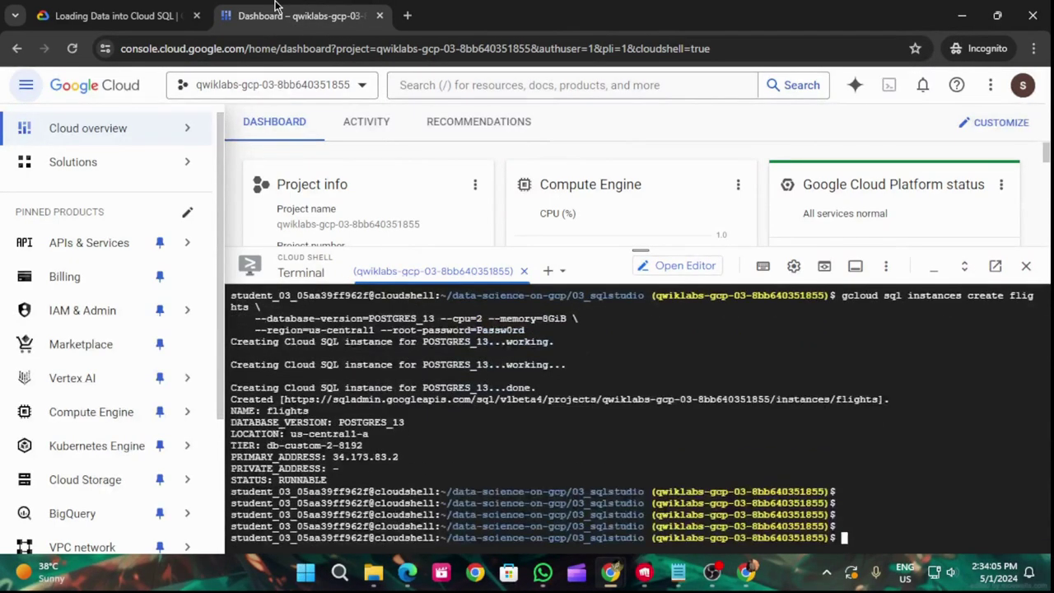
text(export ADDRESS=$(curl -s http://ipecho.net/plain)/32)
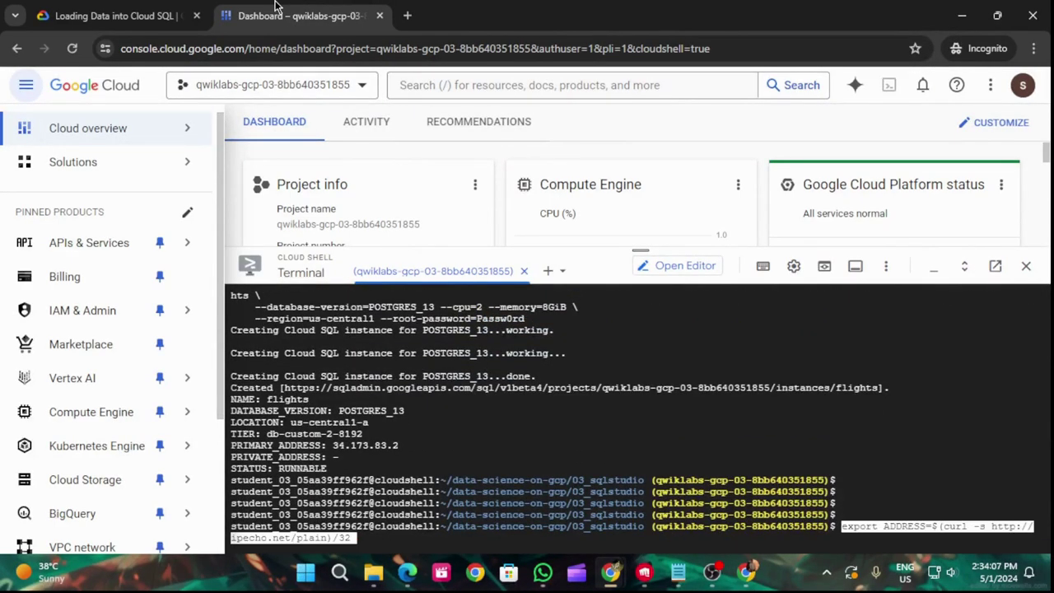
key(Return)
Allowlist Cloud Shell on the flights instance with gcloud sql instances patch flights --authorized-networks $ADDRESS, answering Y to continue
click(116, 16)
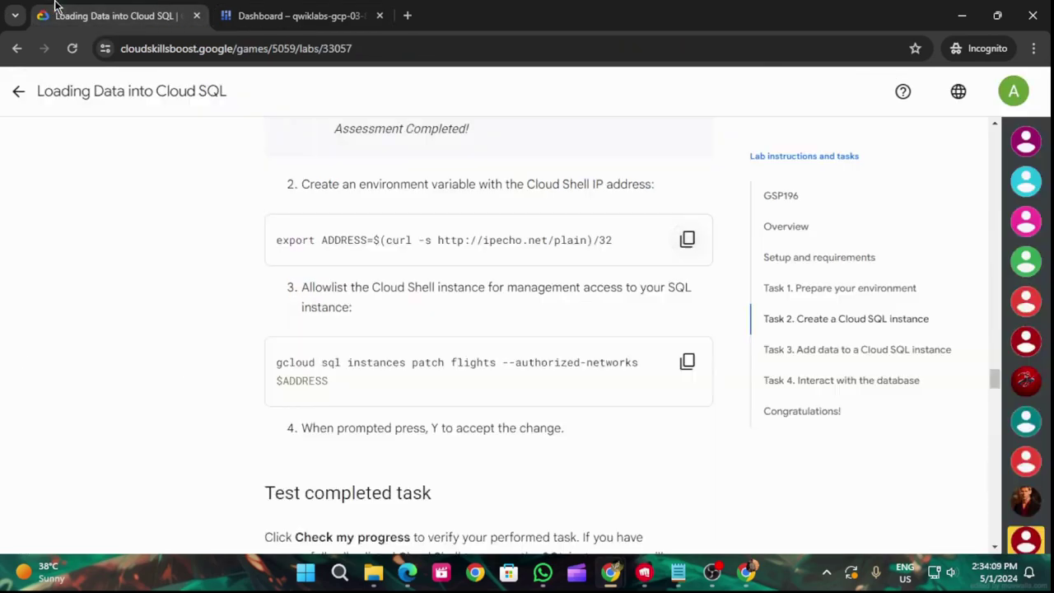
click(688, 361)
click(358, 7)
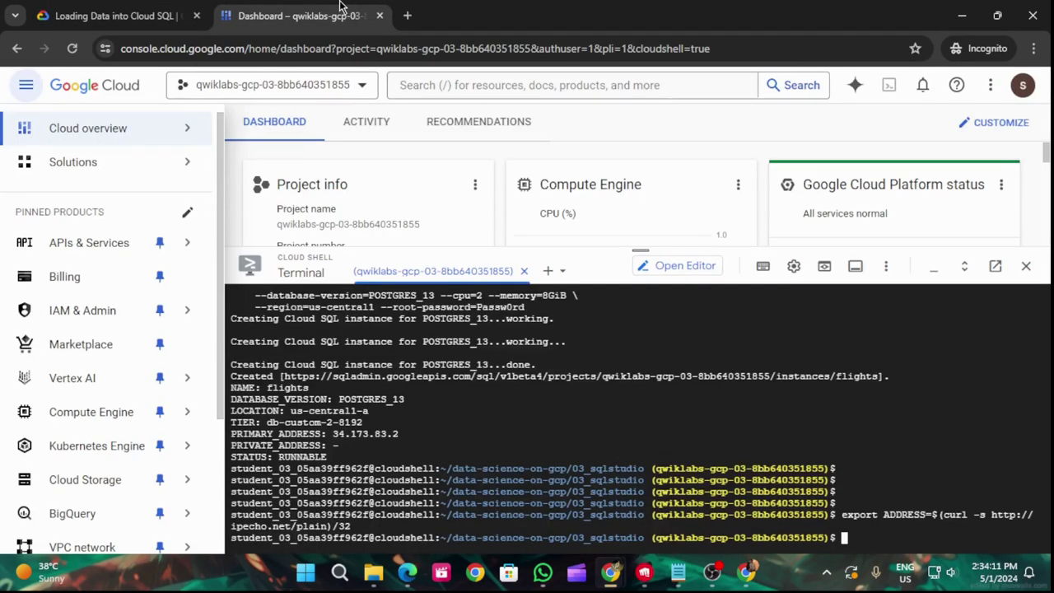
key(ctrl+v)
key(Return)
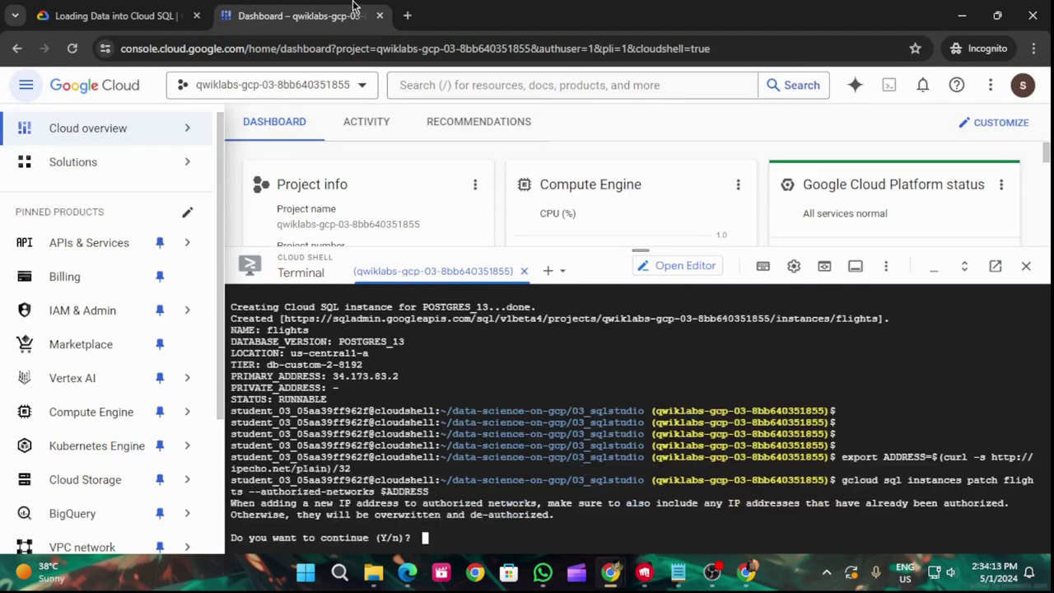
click(156, 7)
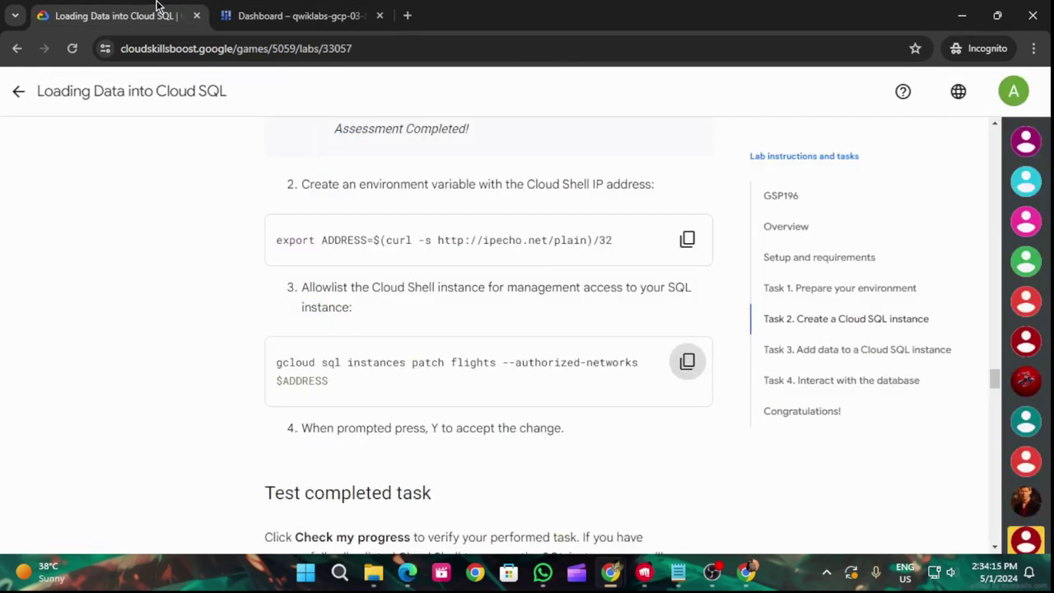
click(270, 6)
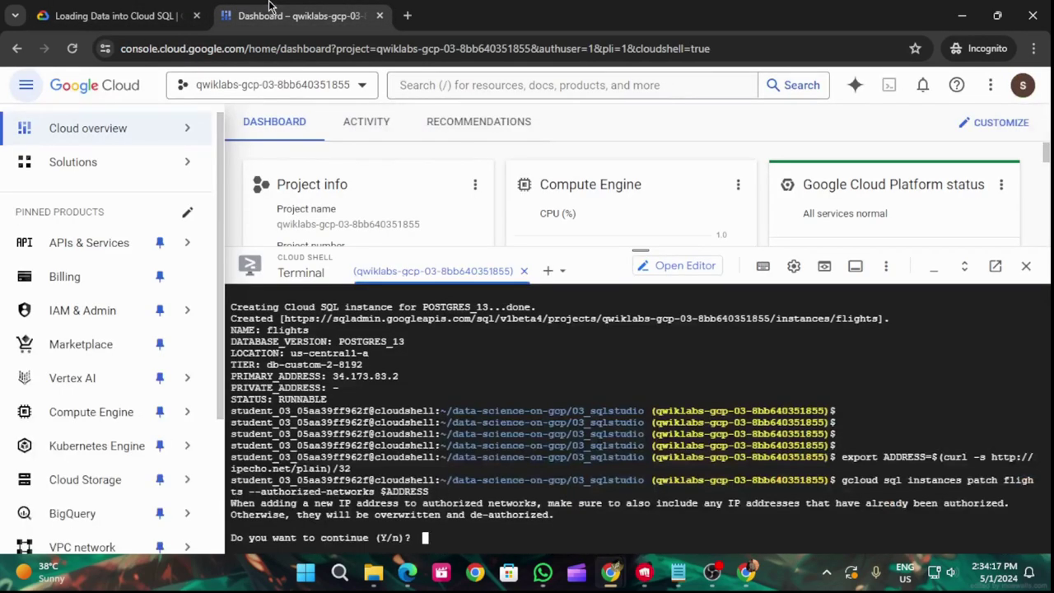
text(Y)
key(Return)
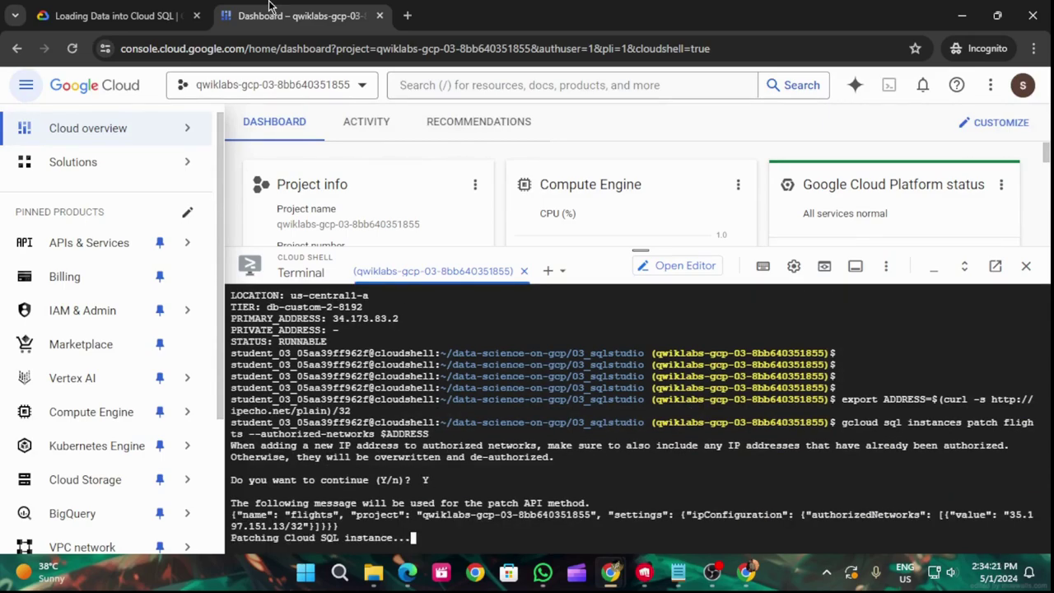
Check the lab progress for allowlisting the Cloud Shell instance to access the SQL instance
click(115, 15)
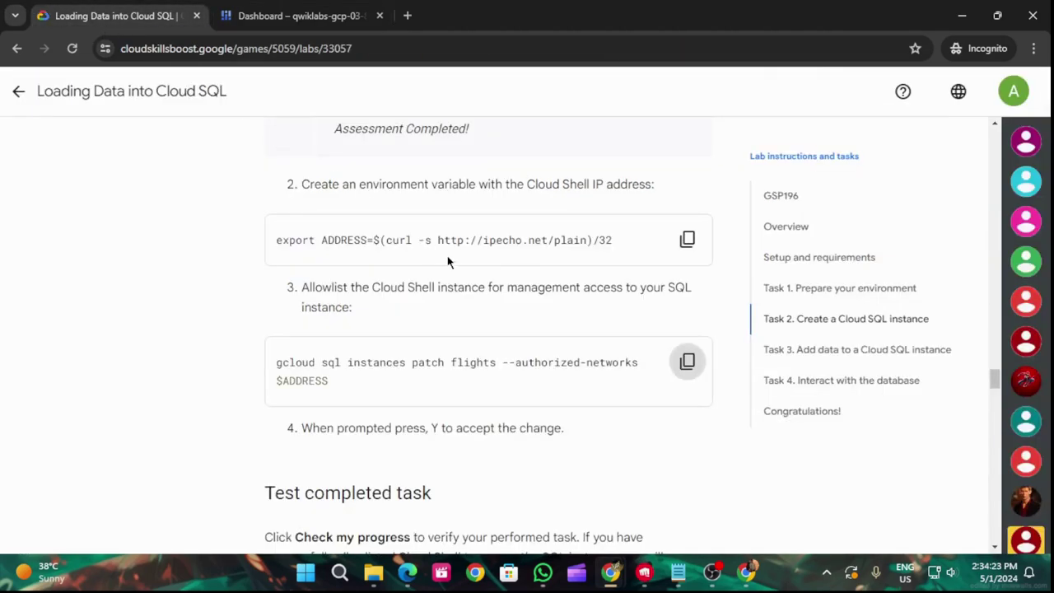
scroll(465, 290, down, 2)
scroll(465, 289, down, 2)
click(426, 359)
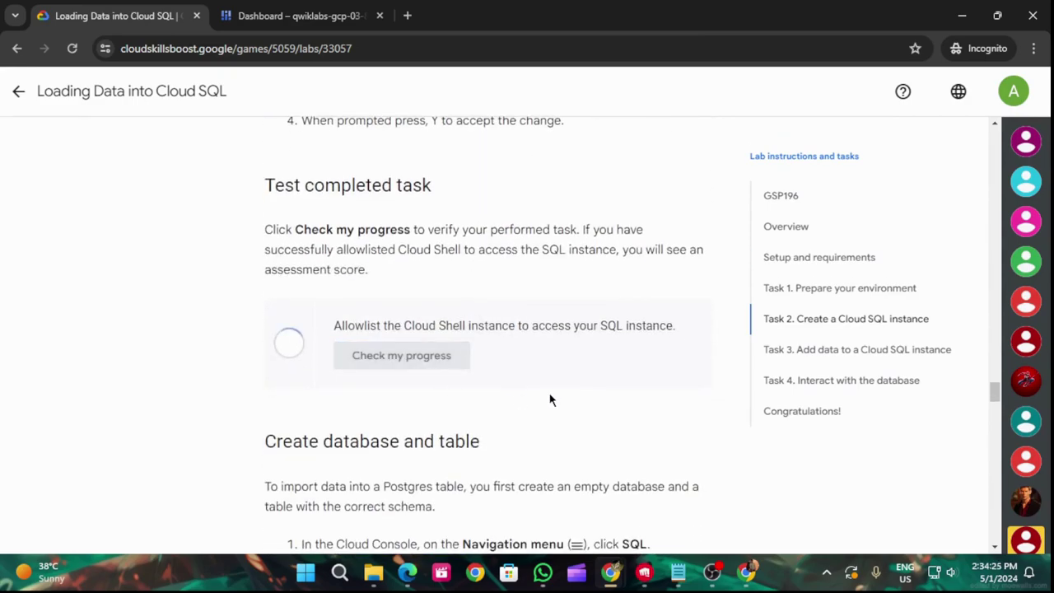
Review the lab's Create database and table instructions and copy the product name SQL from the first item
scroll(569, 350, down, 3)
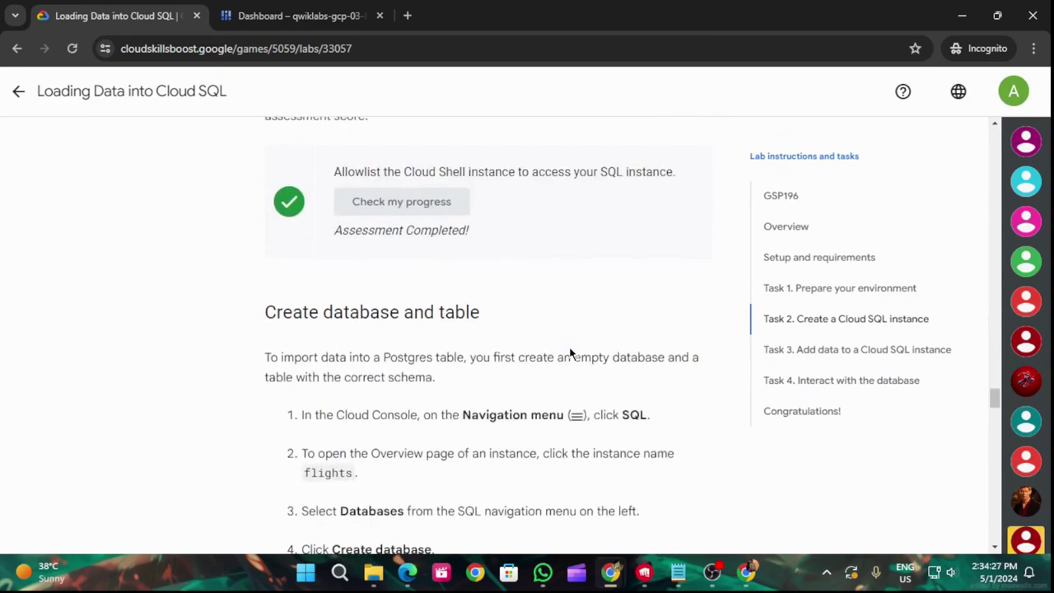
scroll(576, 350, down, 6)
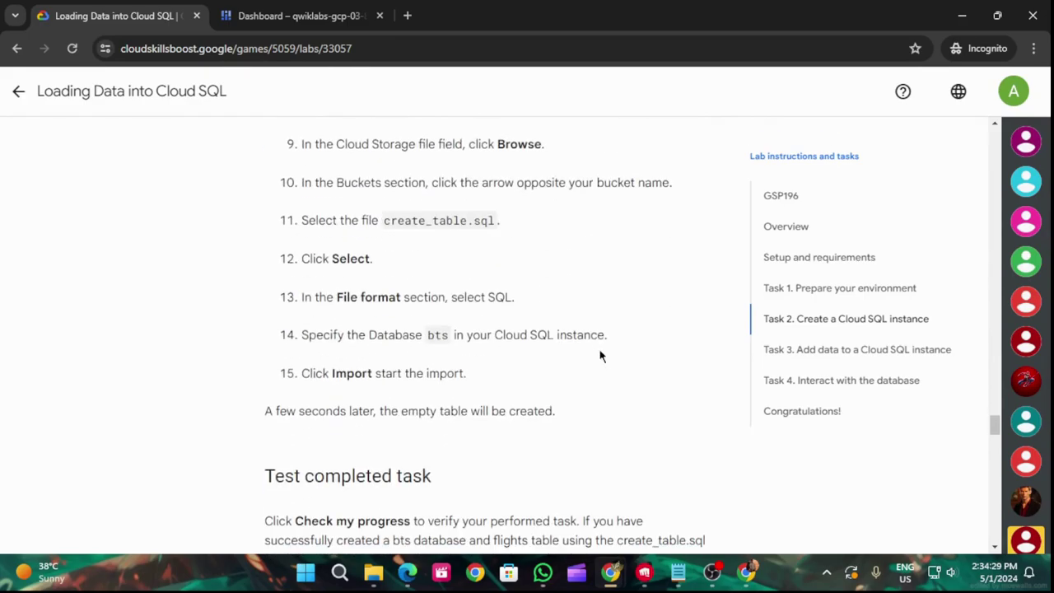
scroll(601, 352, down, 6)
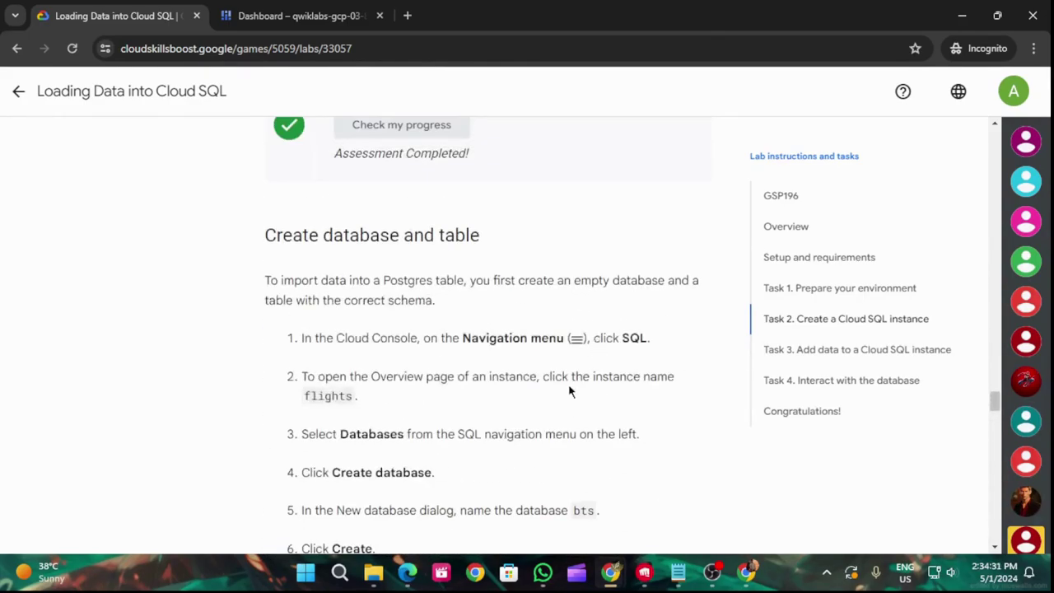
scroll(606, 377, down, 1)
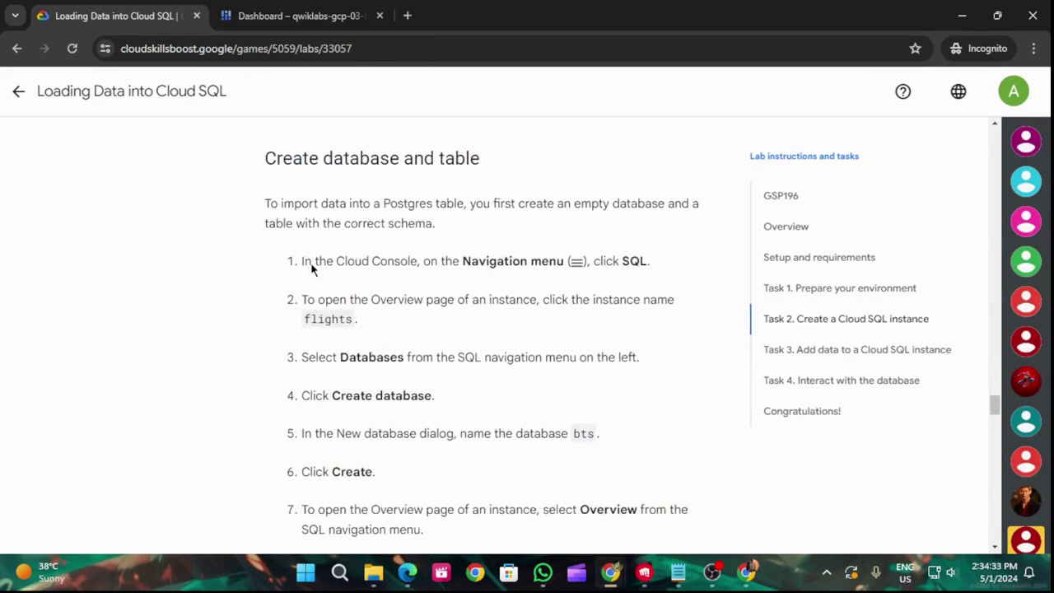
click(265, 10)
click(80, 6)
drag(622, 261, 648, 262)
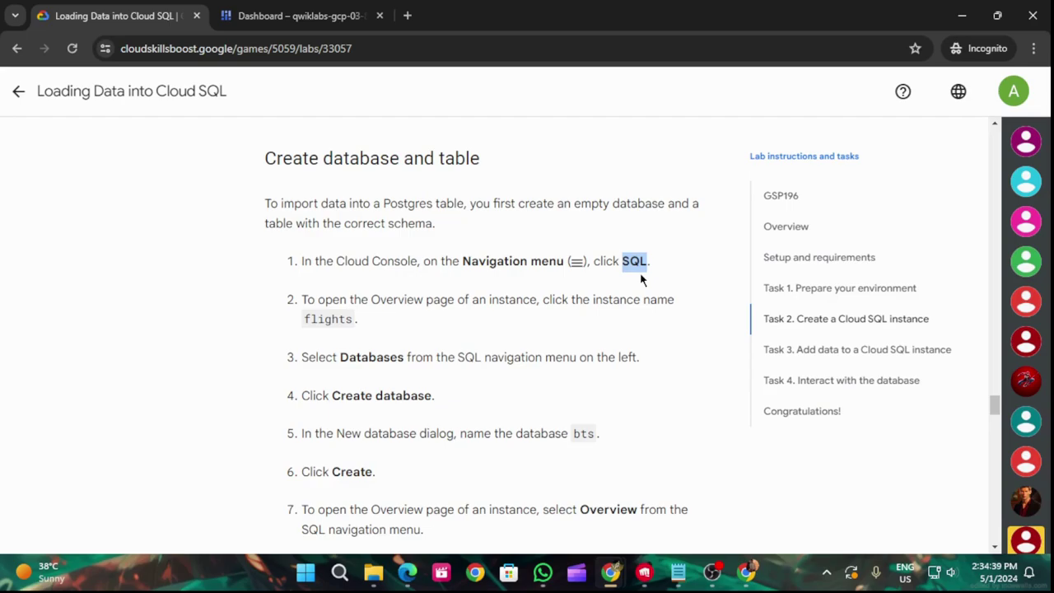
Find SQL through the Google Cloud console search, open its instances page, and hide the info panel
click(288, 16)
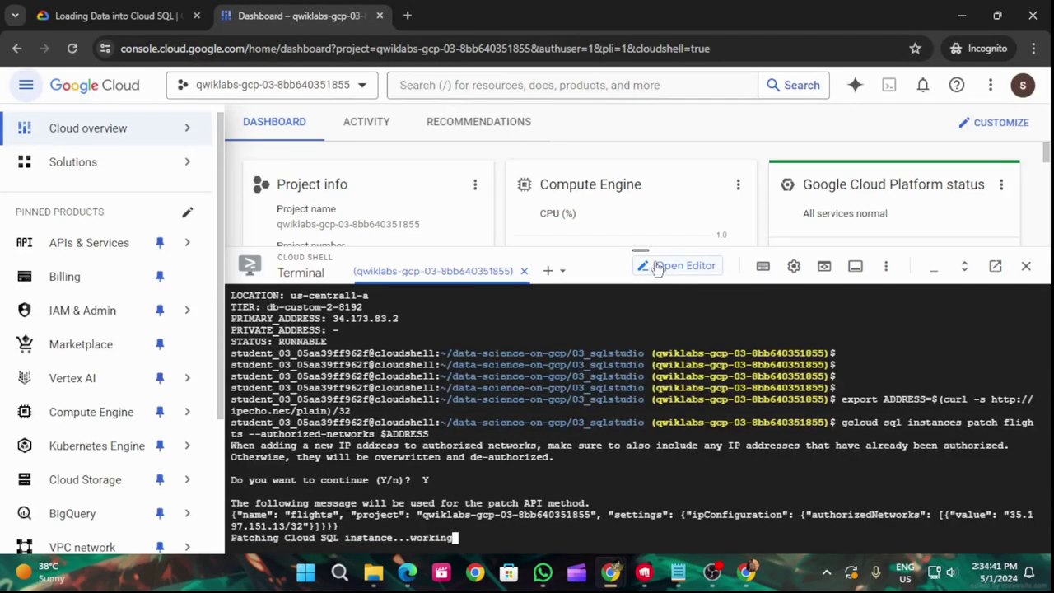
drag(641, 251, 641, 411)
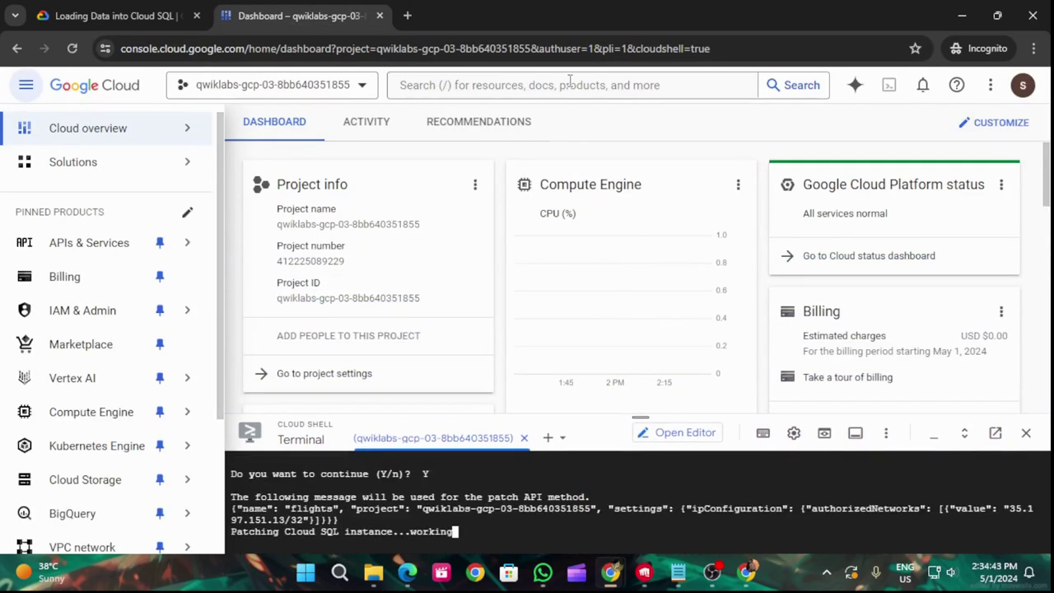
click(569, 79)
key(ctrl+v)
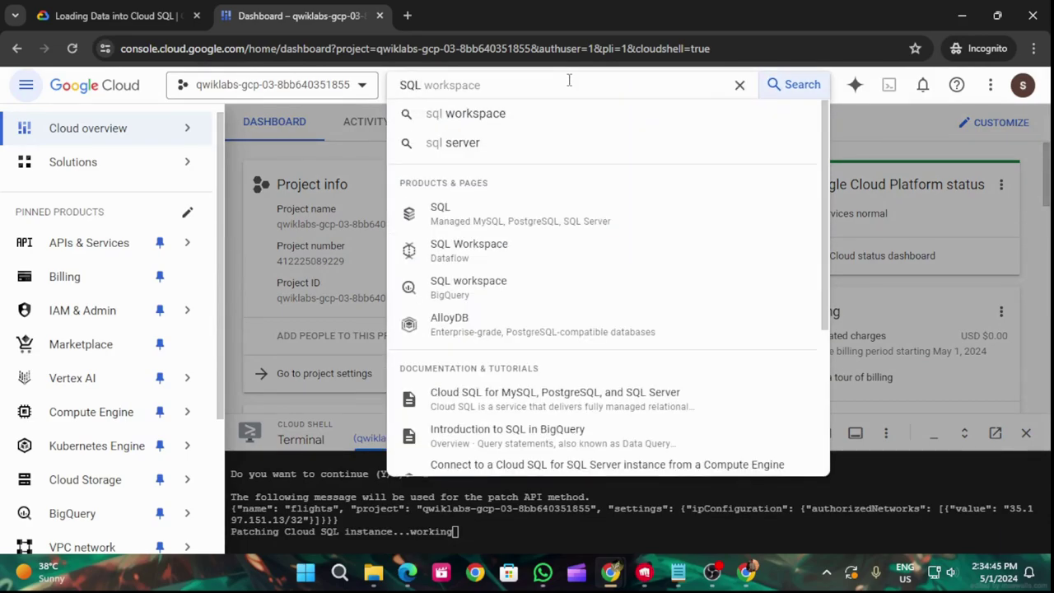
click(465, 207)
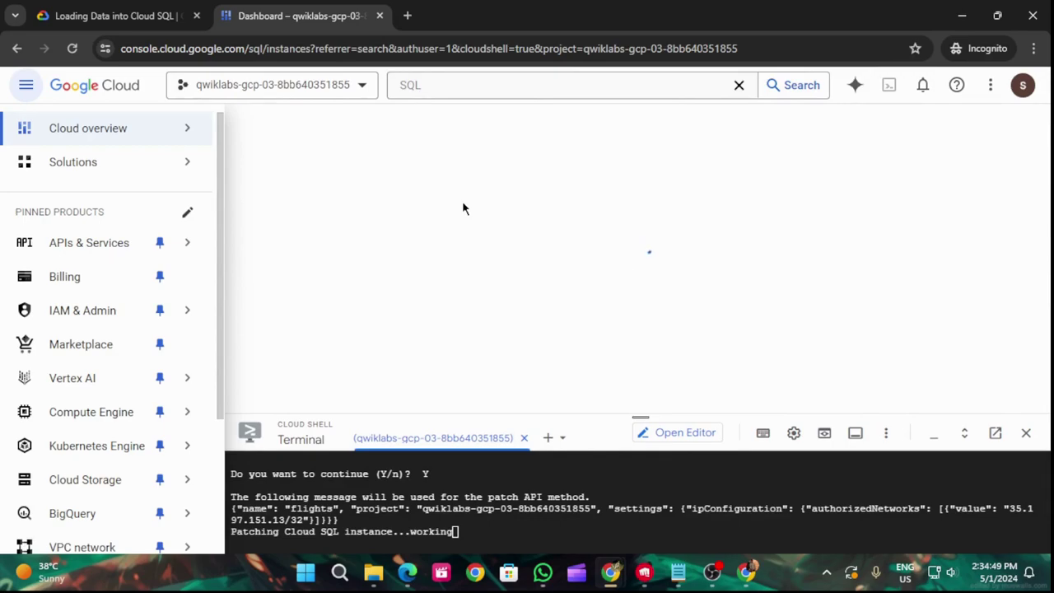
click(1030, 108)
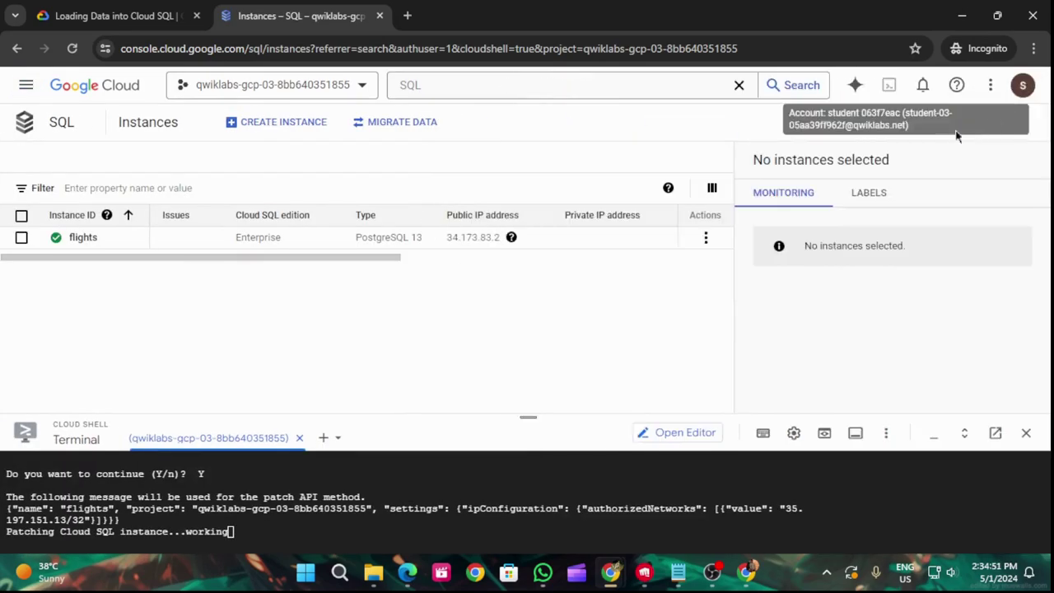
click(930, 124)
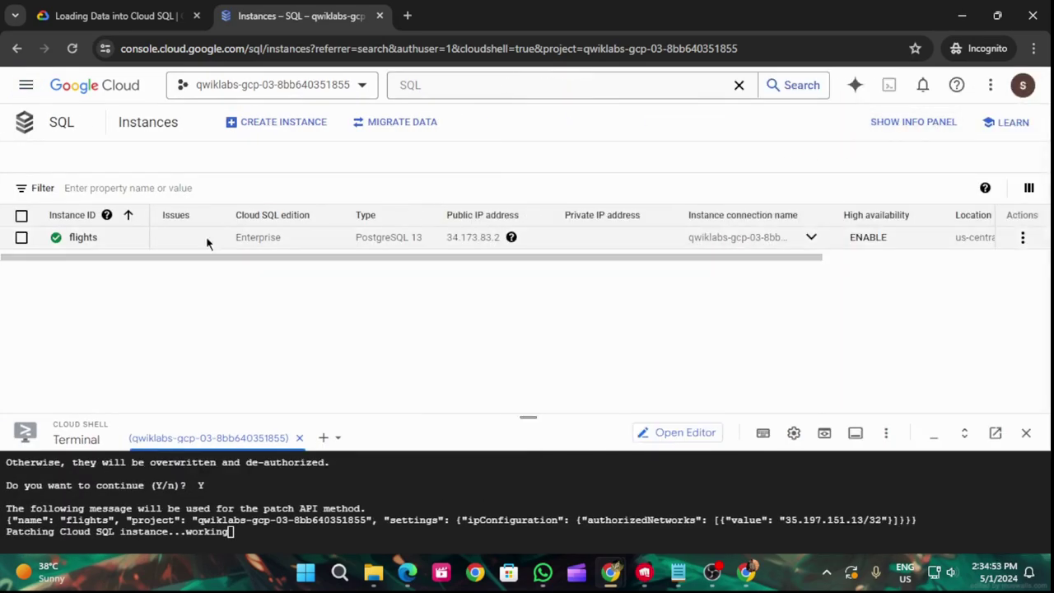
Open the overview of the flights instance as the lab instructs and shrink the Cloud Shell pane
click(168, 9)
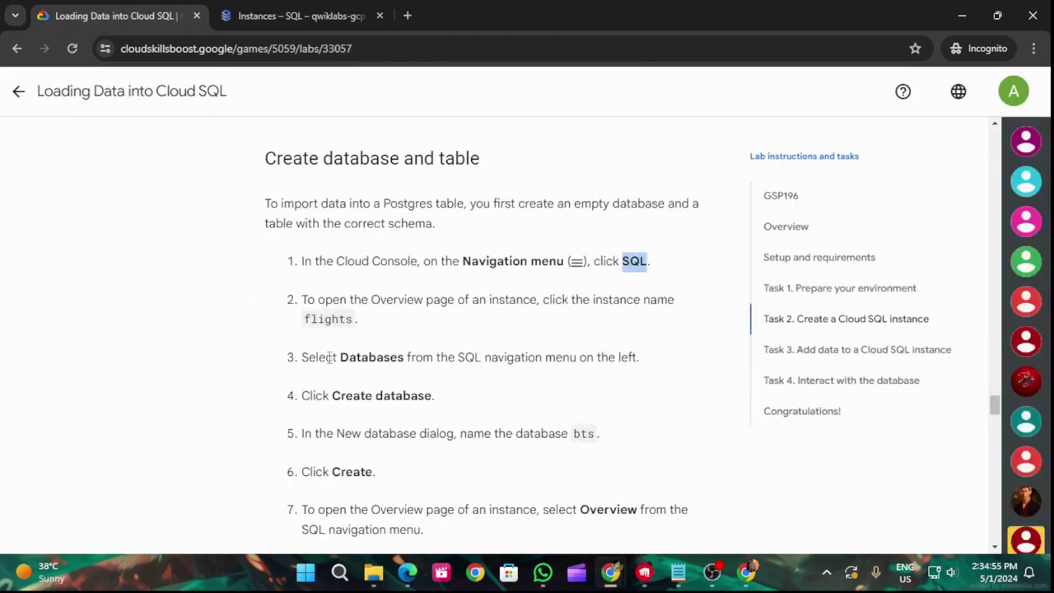
scroll(354, 366, down, 1)
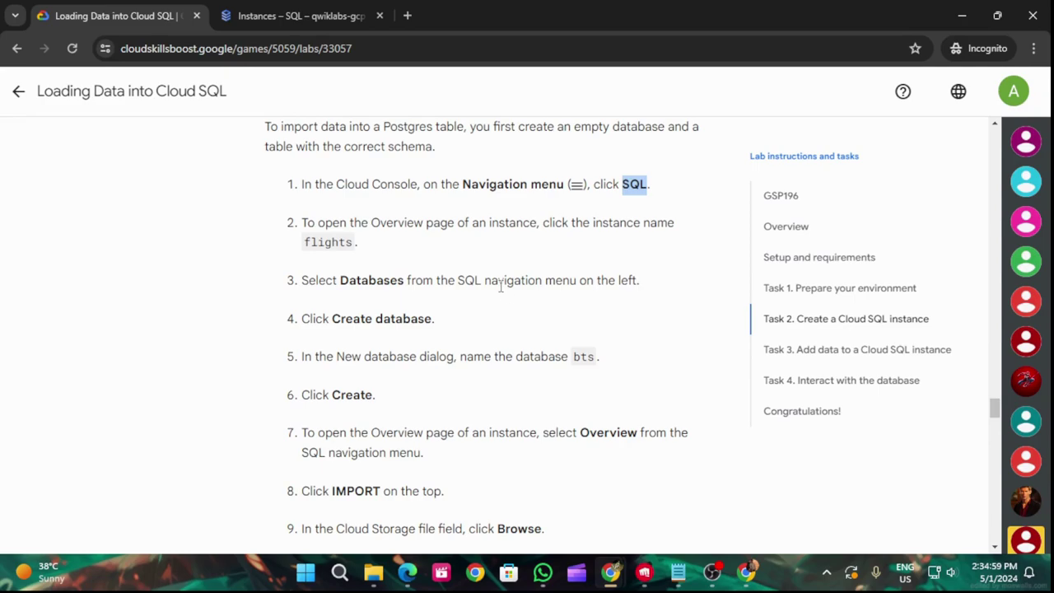
click(327, 16)
click(82, 237)
drag(527, 419, 528, 521)
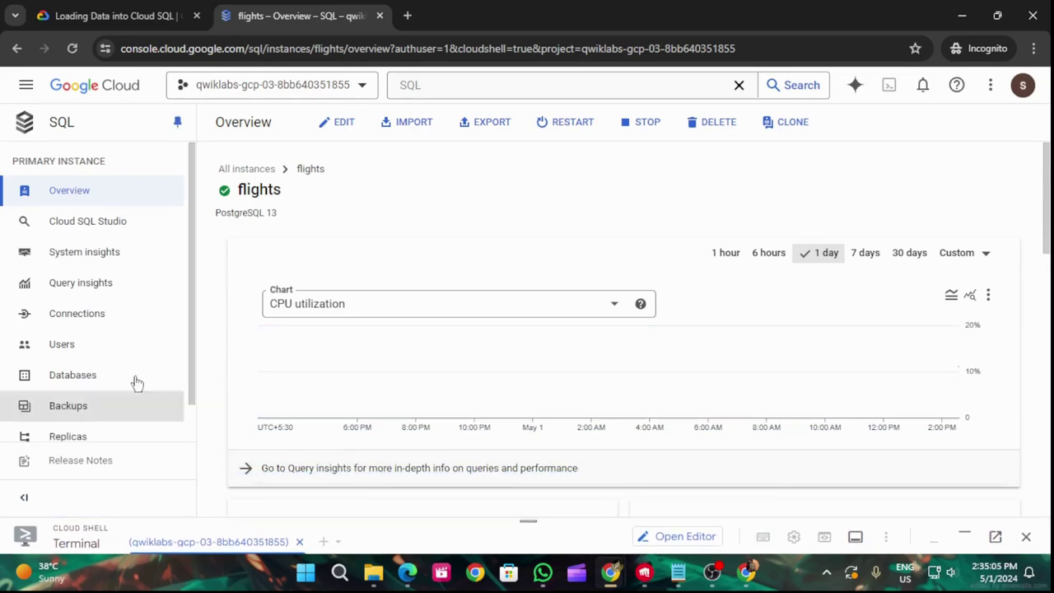
Recheck the lab instructions and open the Databases page of the flights instance
click(104, 8)
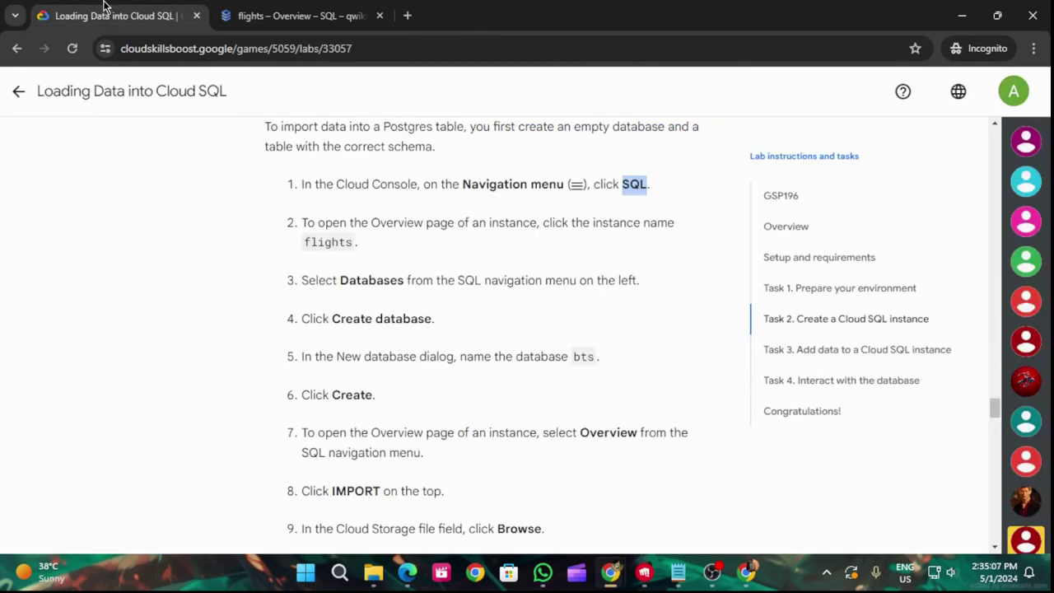
click(317, 11)
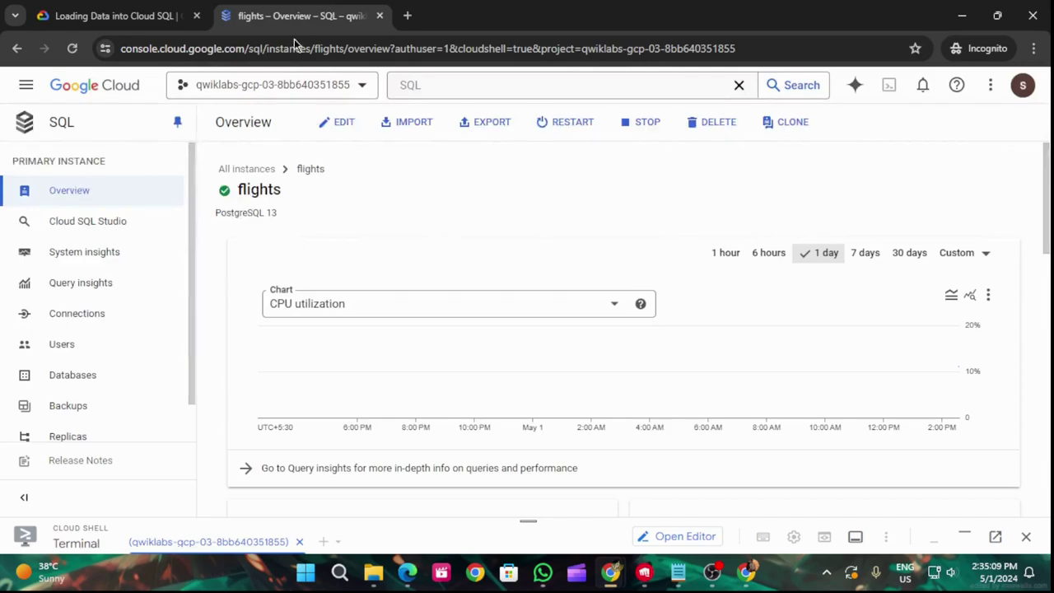
click(99, 375)
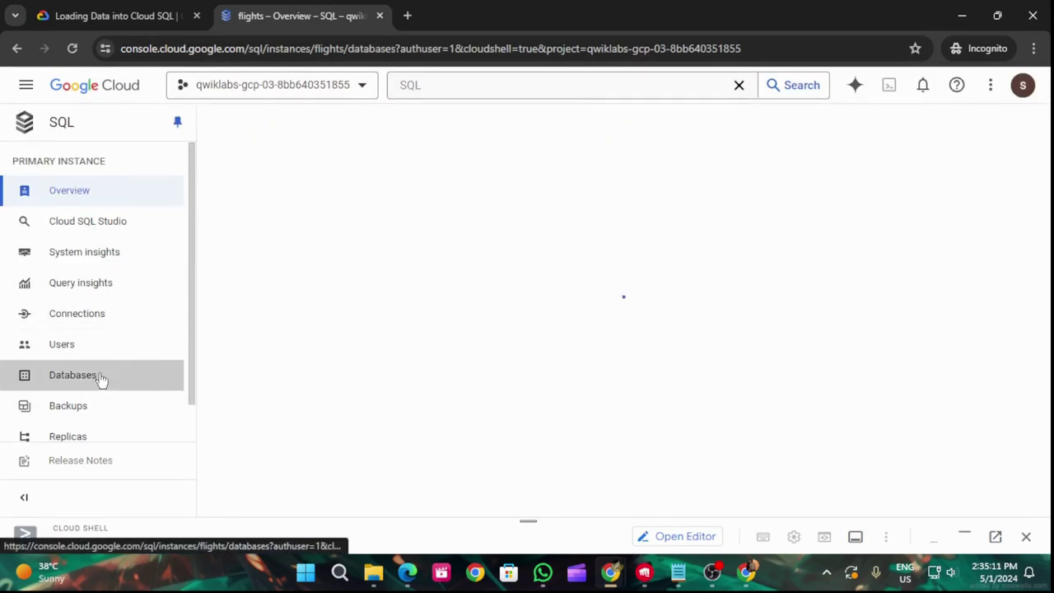
Create a database named bts in the flights instance, copying the name from the lab instructions
click(123, 11)
scroll(411, 348, down, 1)
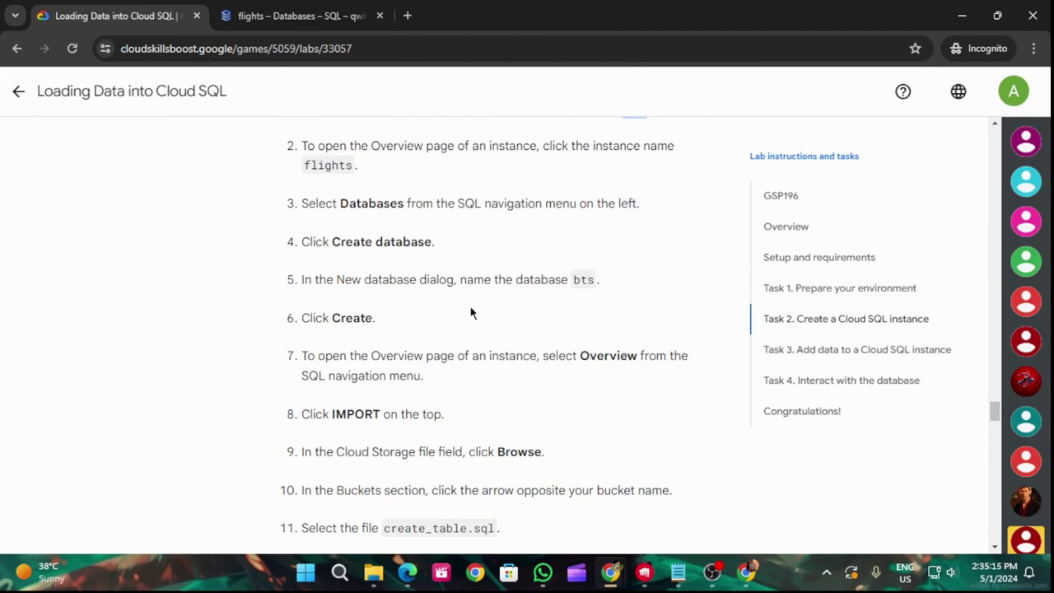
drag(574, 281, 595, 283)
key(ctrl+c)
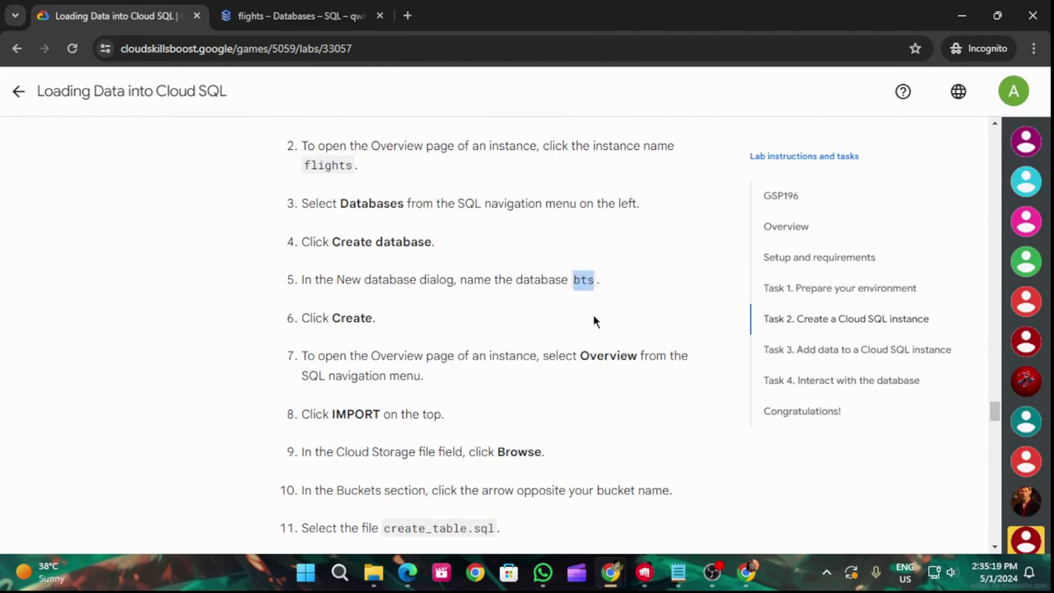
click(334, 12)
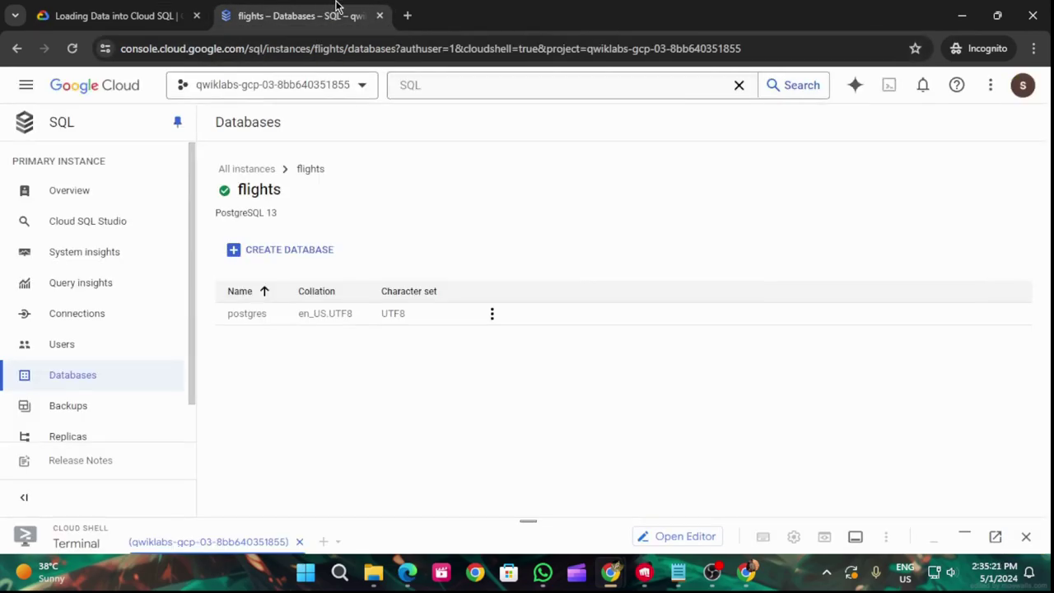
click(321, 250)
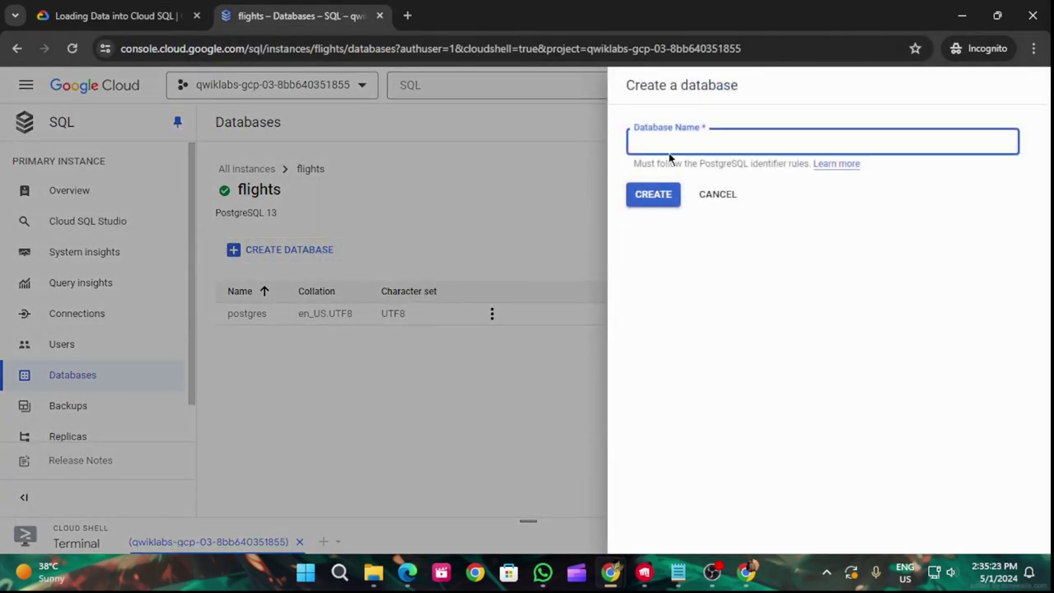
key(ctrl+v)
click(154, 8)
click(305, 14)
click(667, 198)
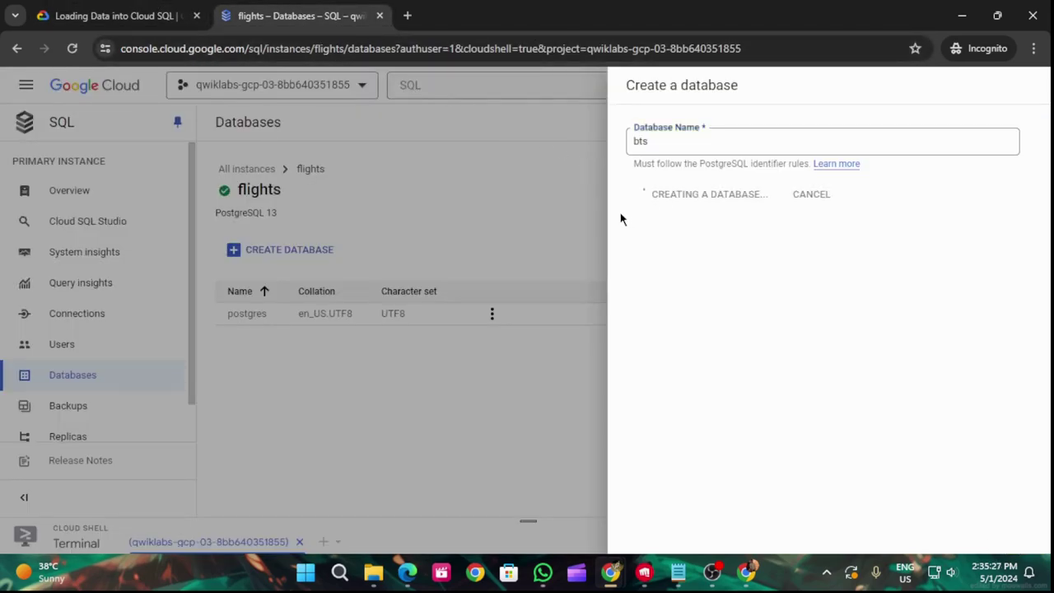
Read the lab's instructions for importing create_table.sql into the bts database and return to the instance's database list
click(46, 10)
scroll(499, 341, down, 2)
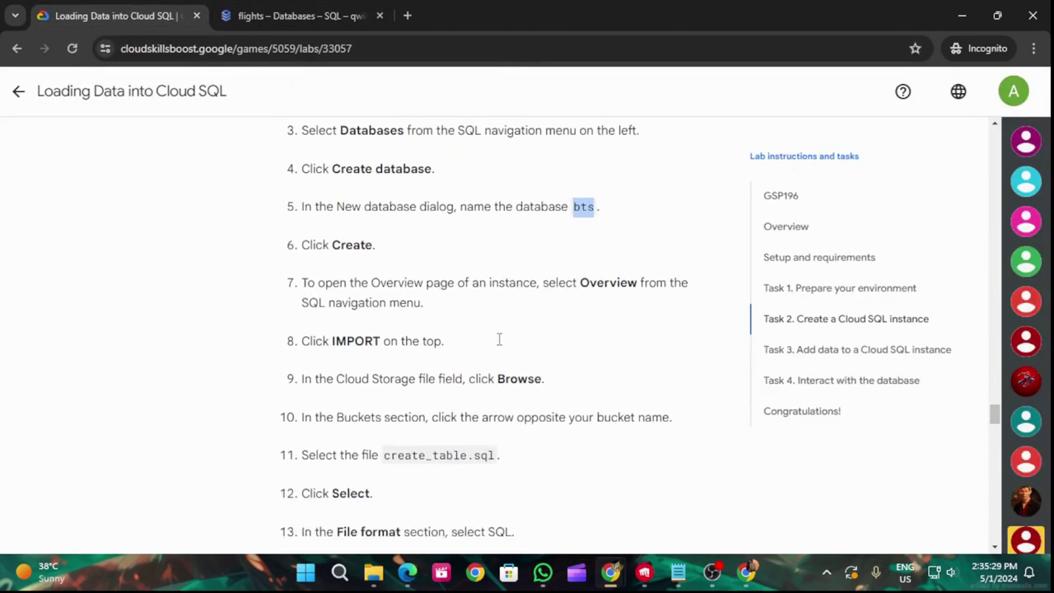
scroll(564, 238, down, 1)
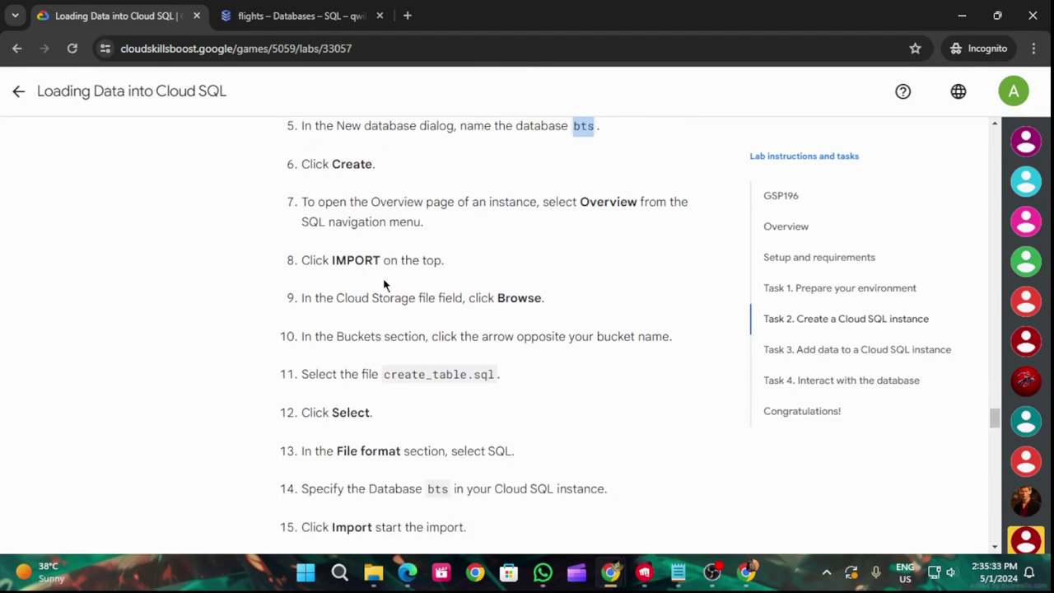
click(257, 10)
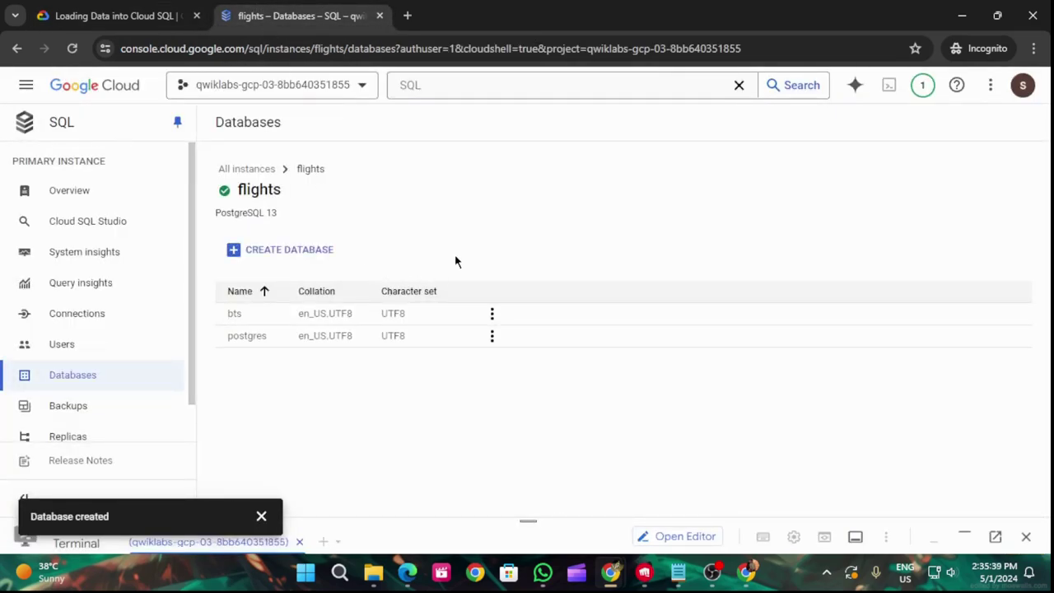
Recheck the lab's import instructions, dismiss the database notification and open the overview of the flights instance
click(492, 316)
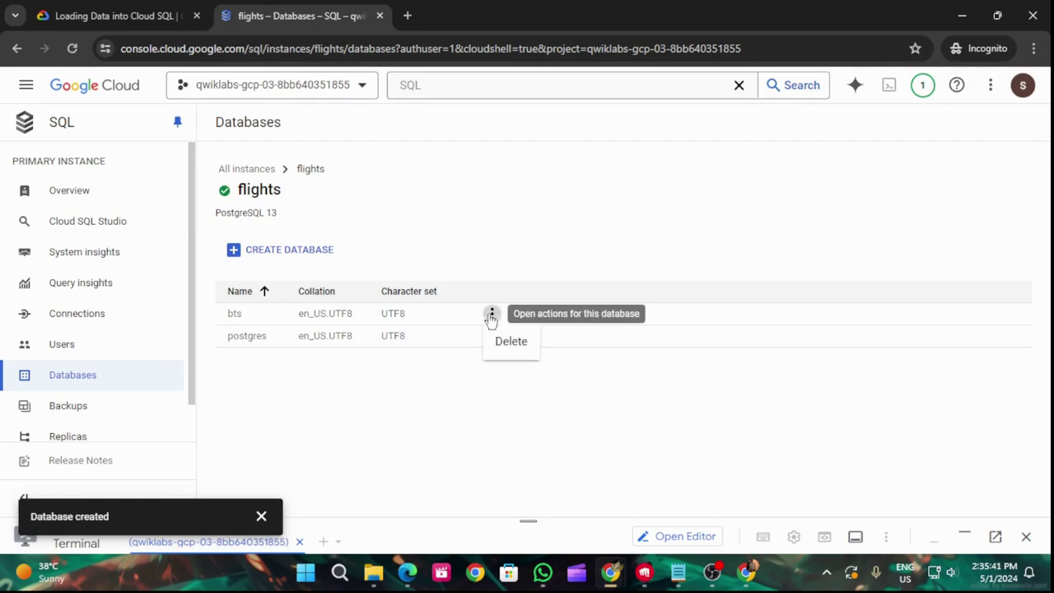
click(104, 11)
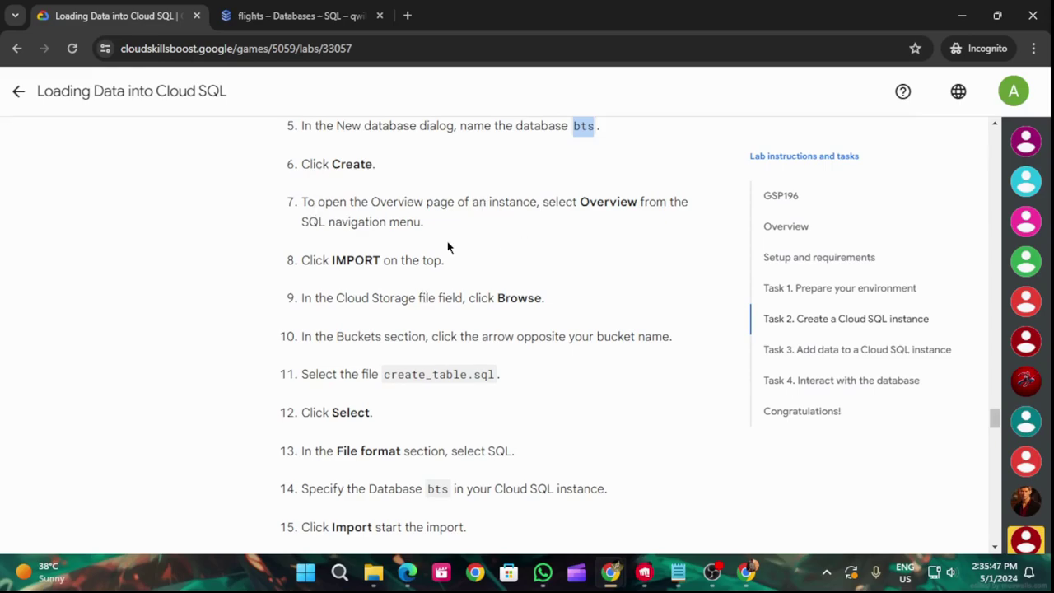
click(329, 15)
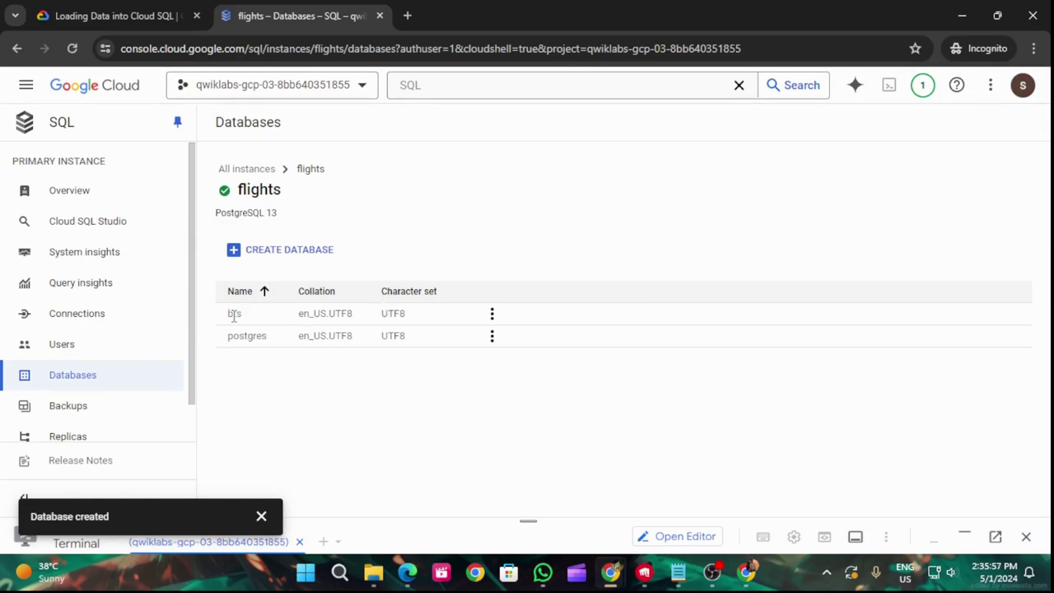
click(261, 517)
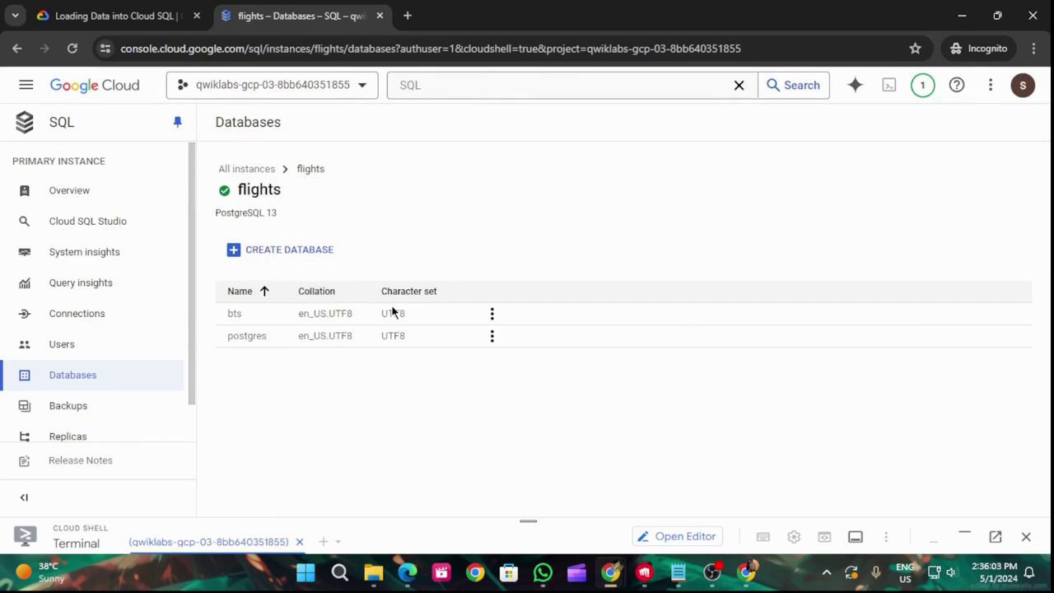
click(317, 171)
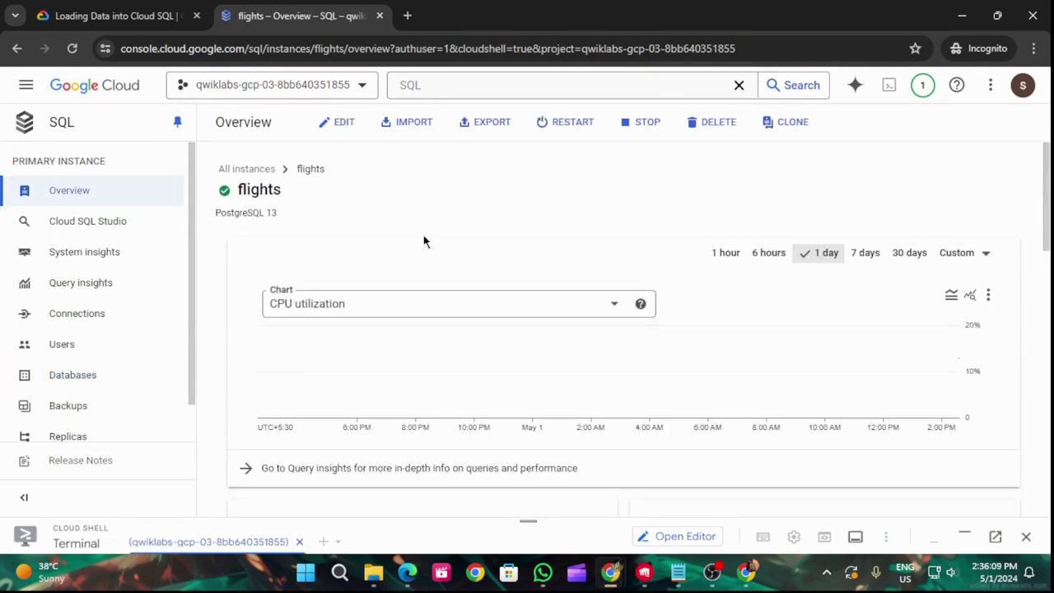
Review the lab's import steps and open the Cloud Storage import form for the flights instance
click(149, 16)
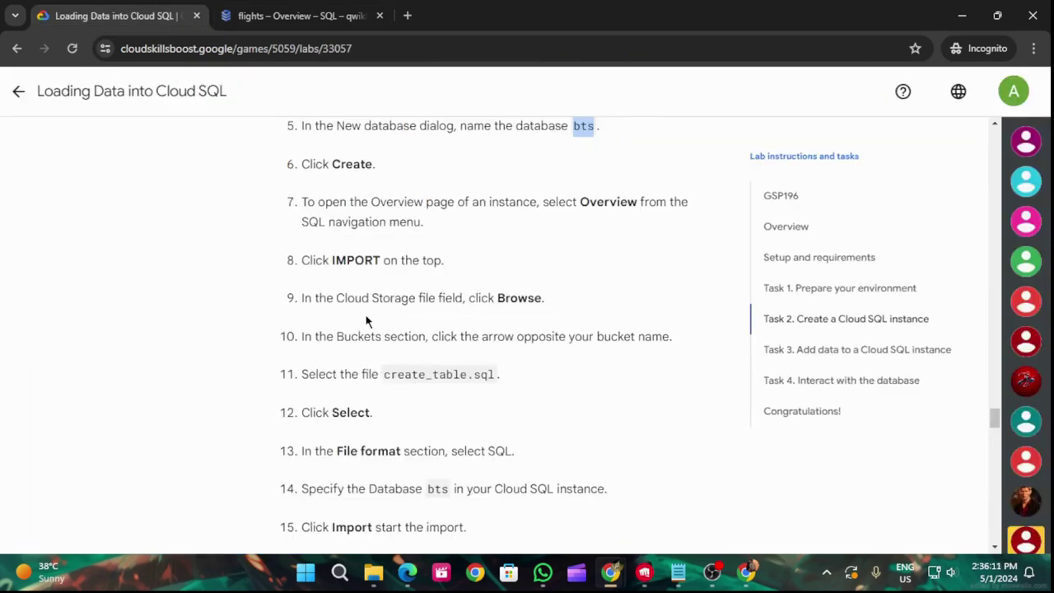
scroll(348, 318, down, 1)
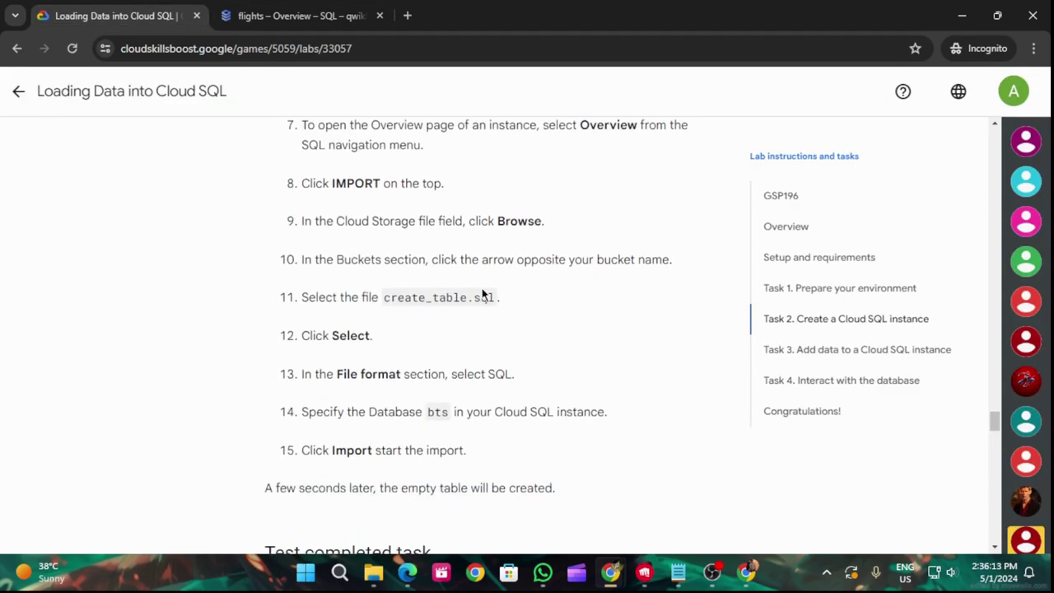
click(350, 16)
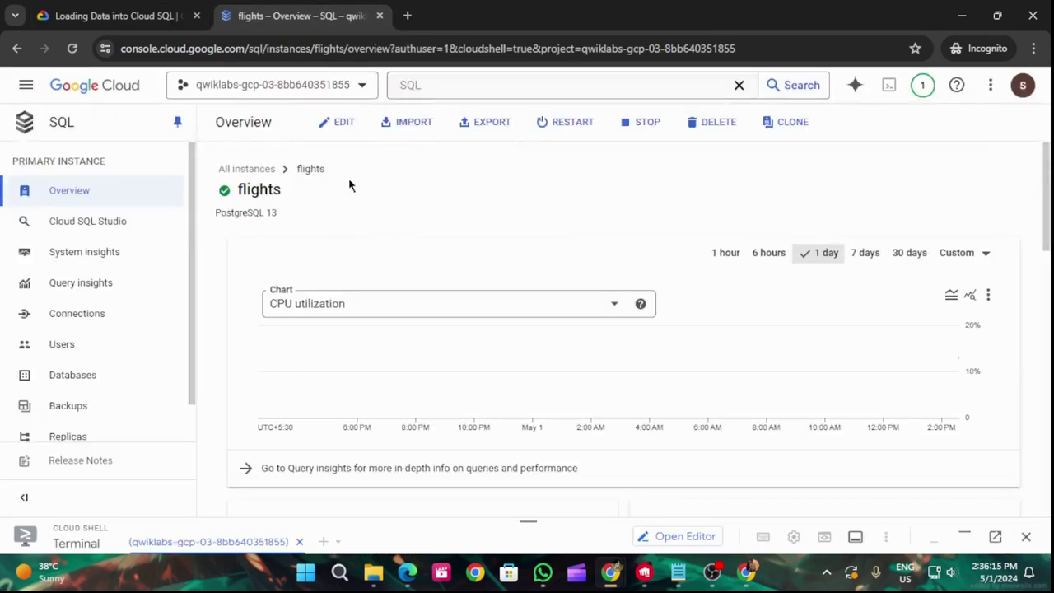
scroll(374, 378, down, 3)
scroll(391, 415, down, 4)
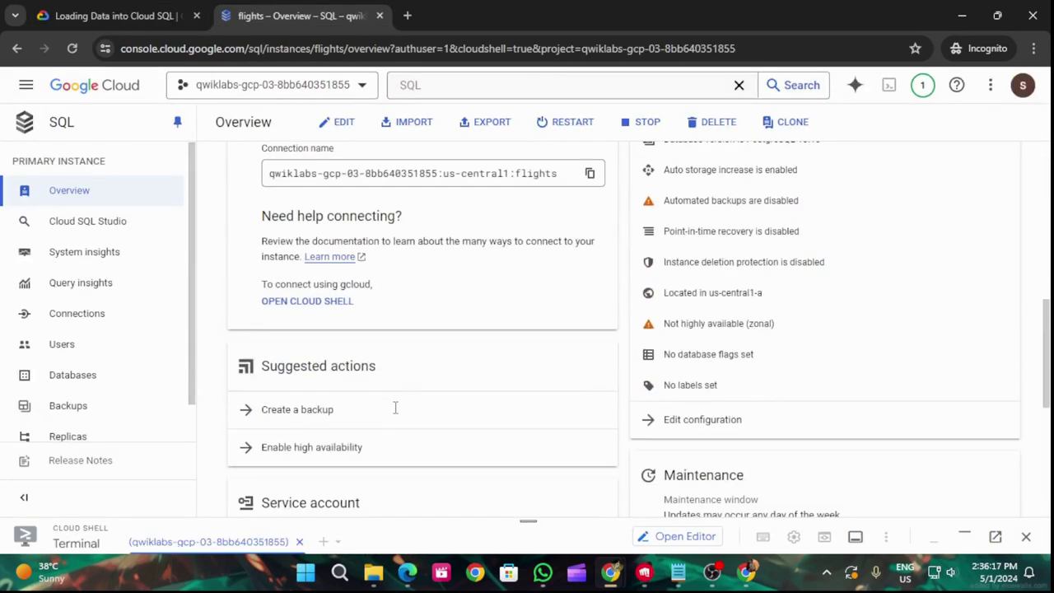
scroll(397, 403, up, 7)
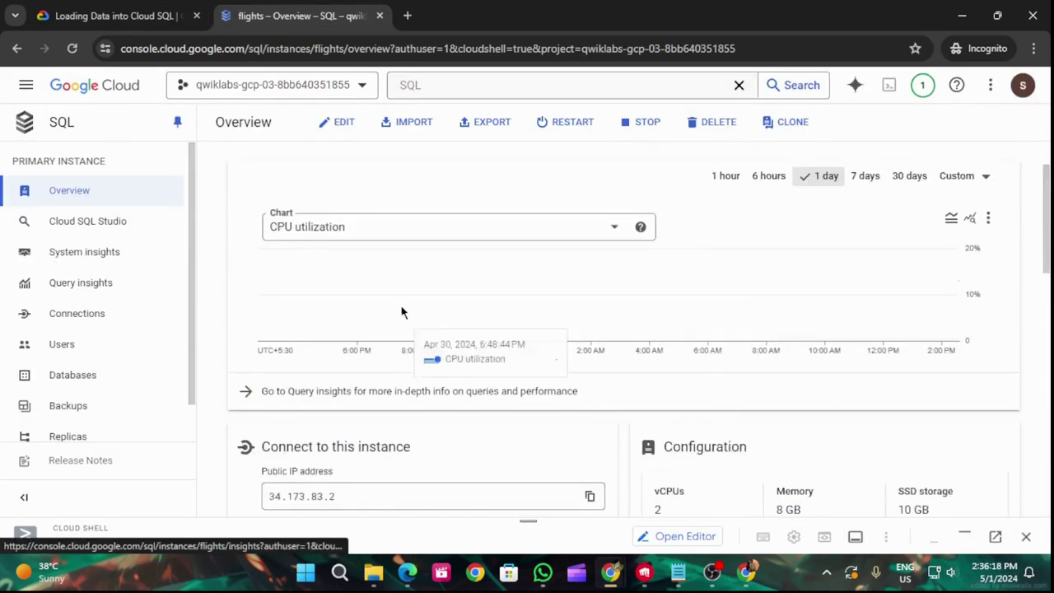
click(412, 122)
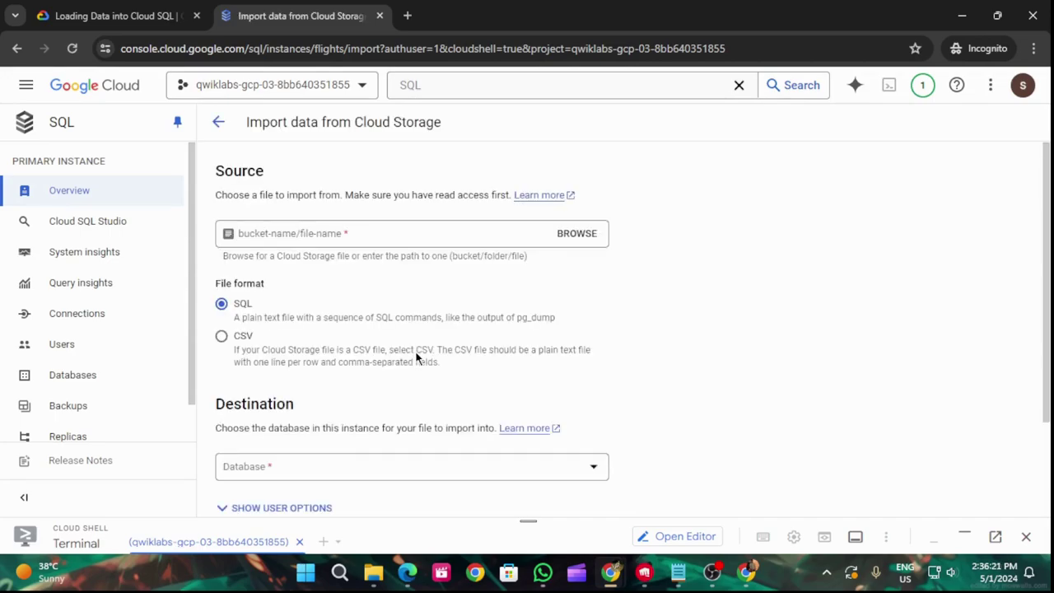
Browse for the import source file and open the project's -ml bucket, following the lab instructions
click(86, 8)
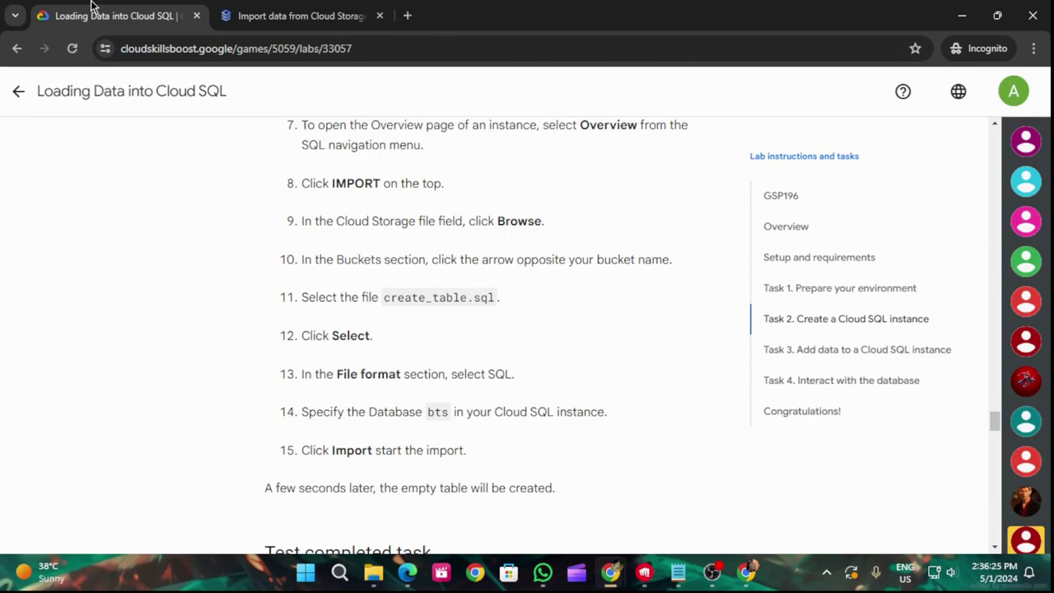
click(302, 11)
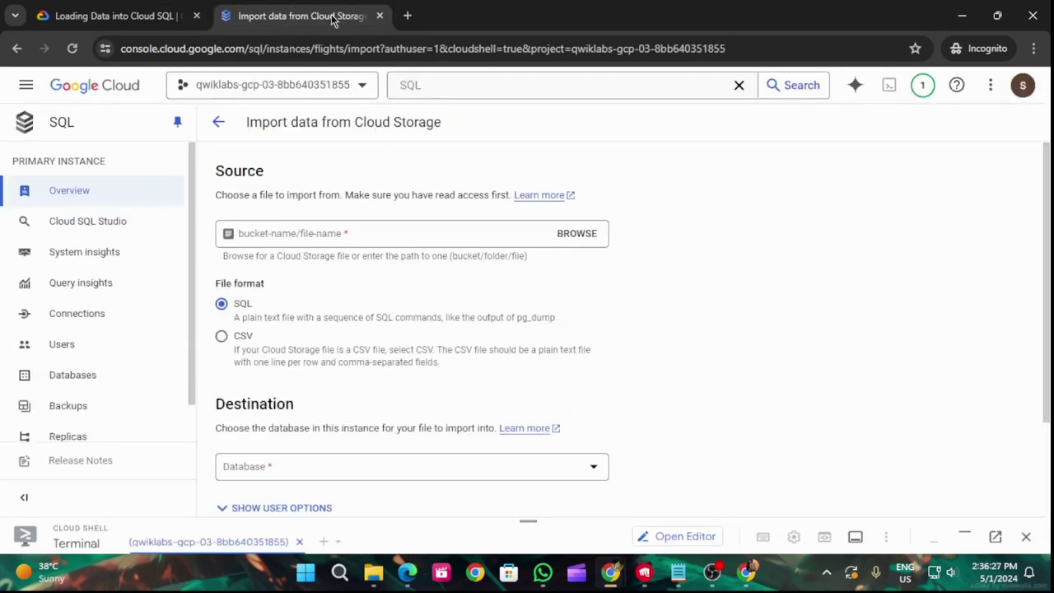
click(570, 239)
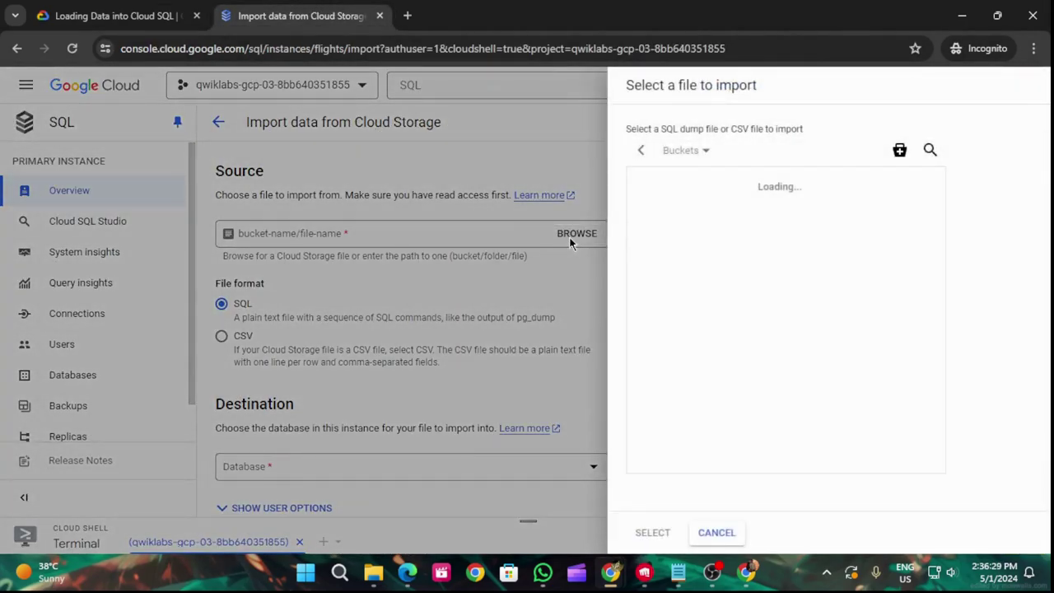
click(165, 14)
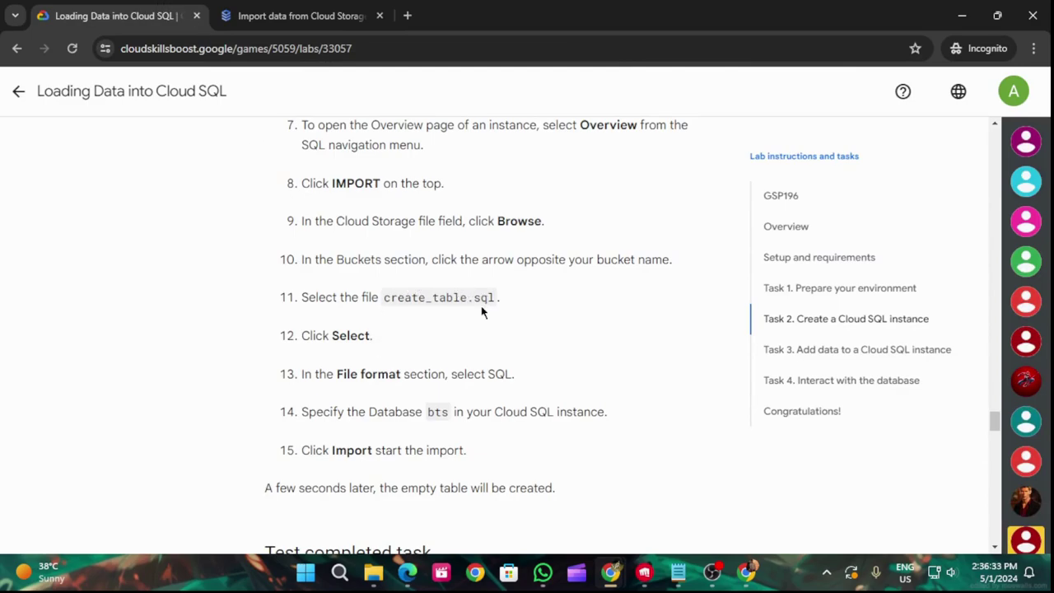
click(300, 13)
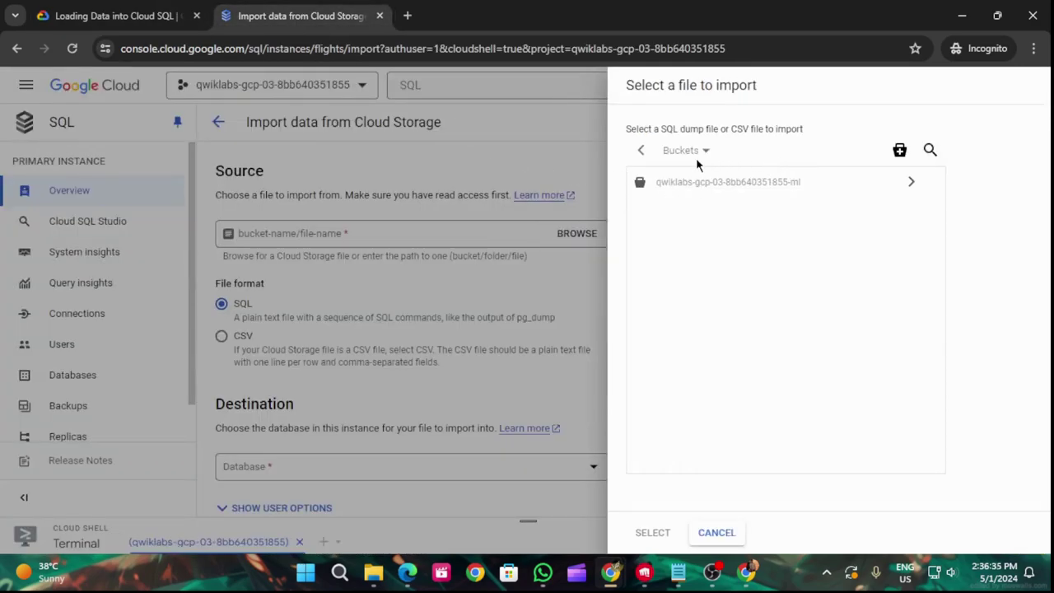
click(771, 189)
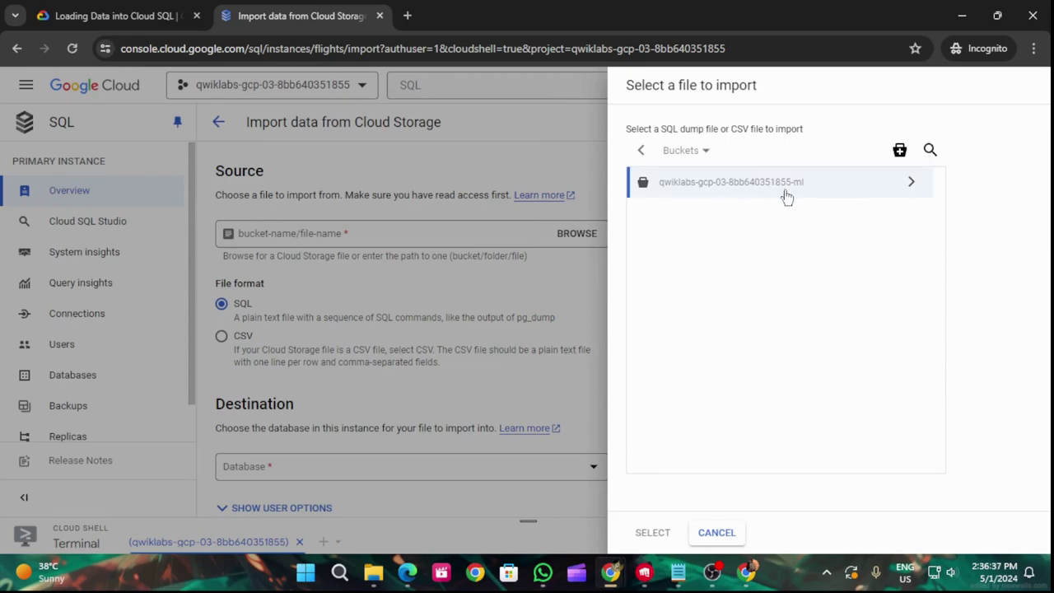
click(123, 13)
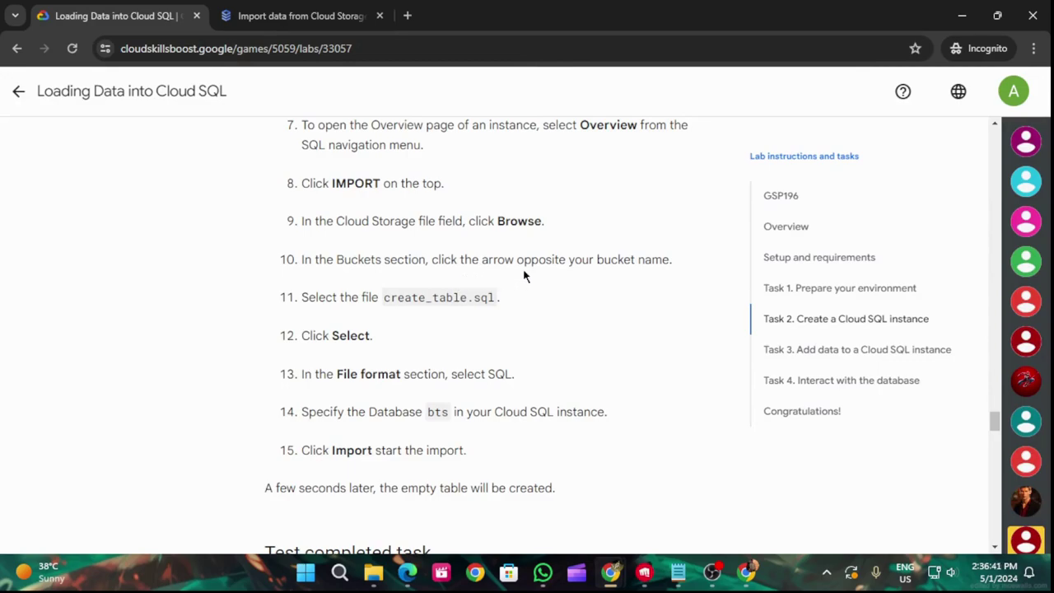
click(343, 17)
click(914, 180)
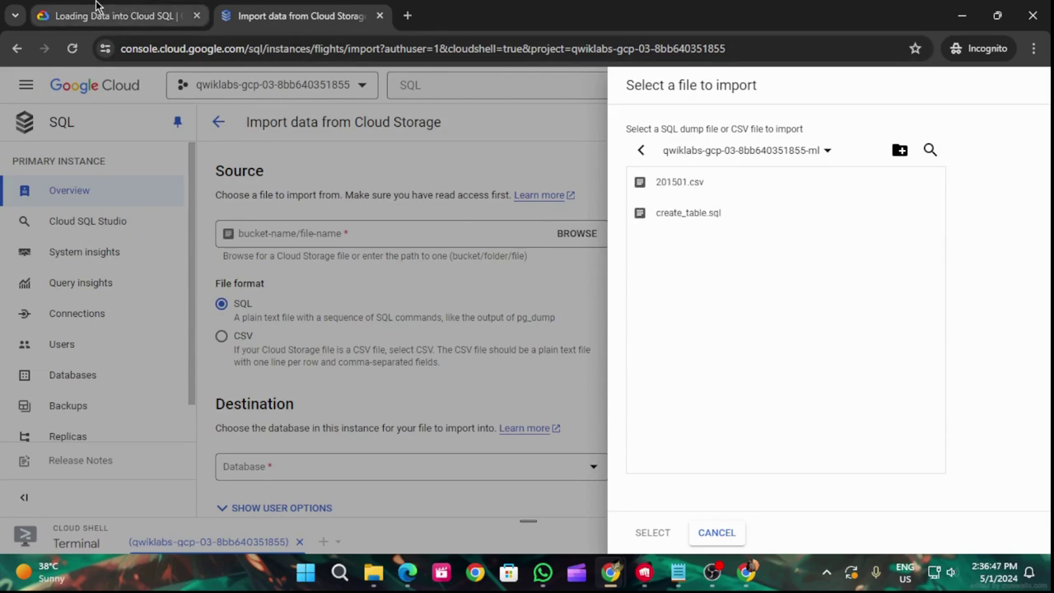
Choose create_table.sql from the bucket as the file to import
click(683, 215)
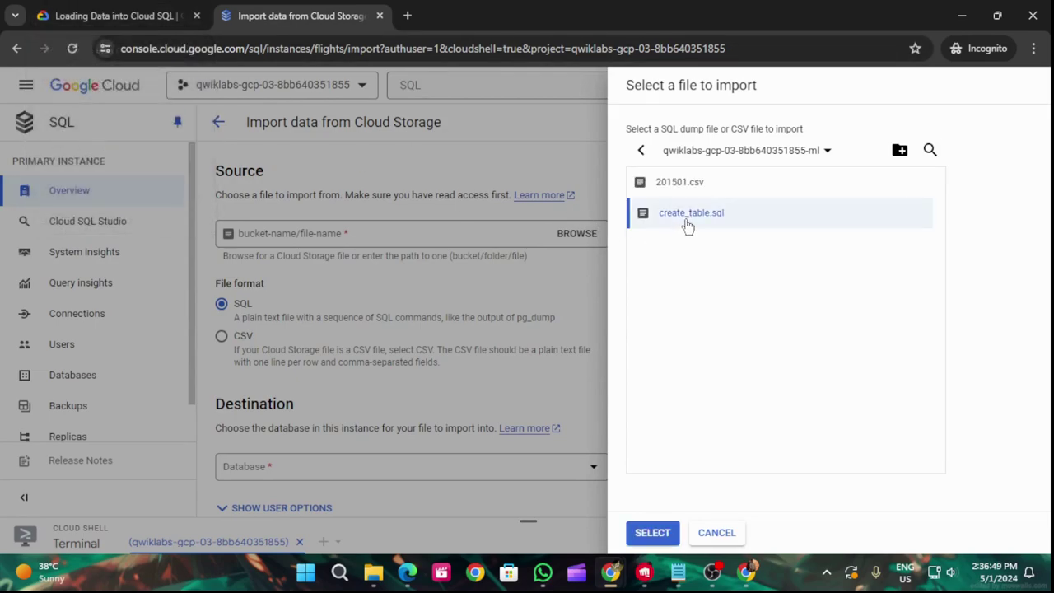
click(191, 18)
scroll(484, 341, down, 2)
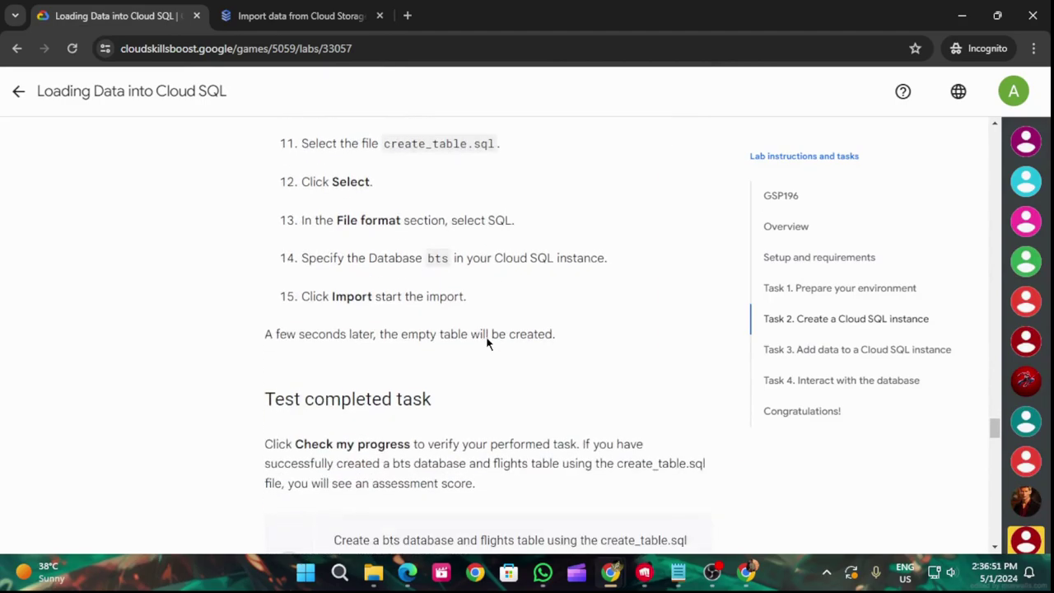
click(310, 18)
click(658, 540)
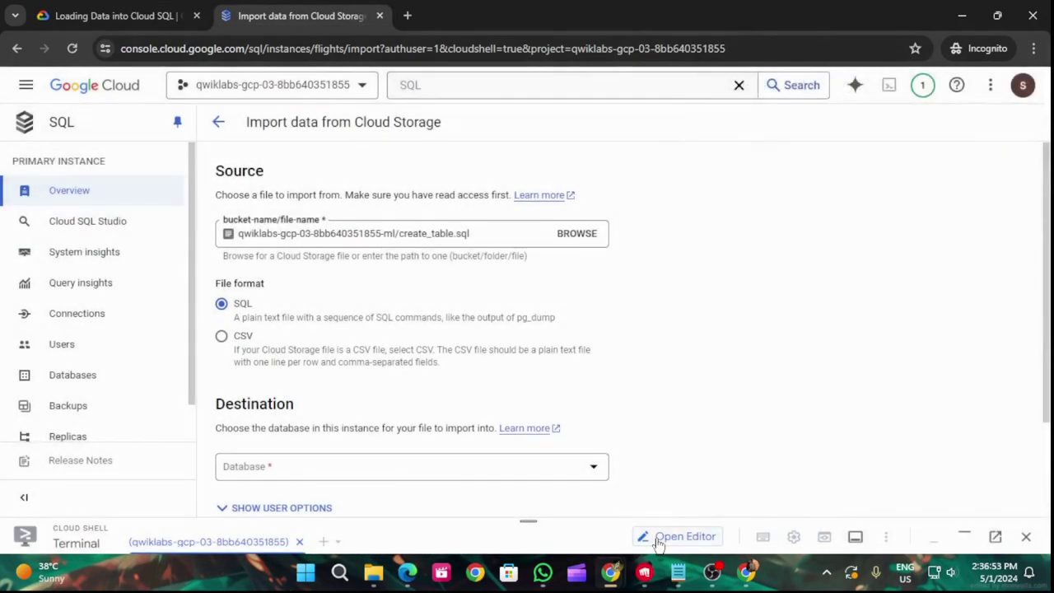
Check the lab's file format and database requirements and set bts as the import's destination database
scroll(482, 353, down, 1)
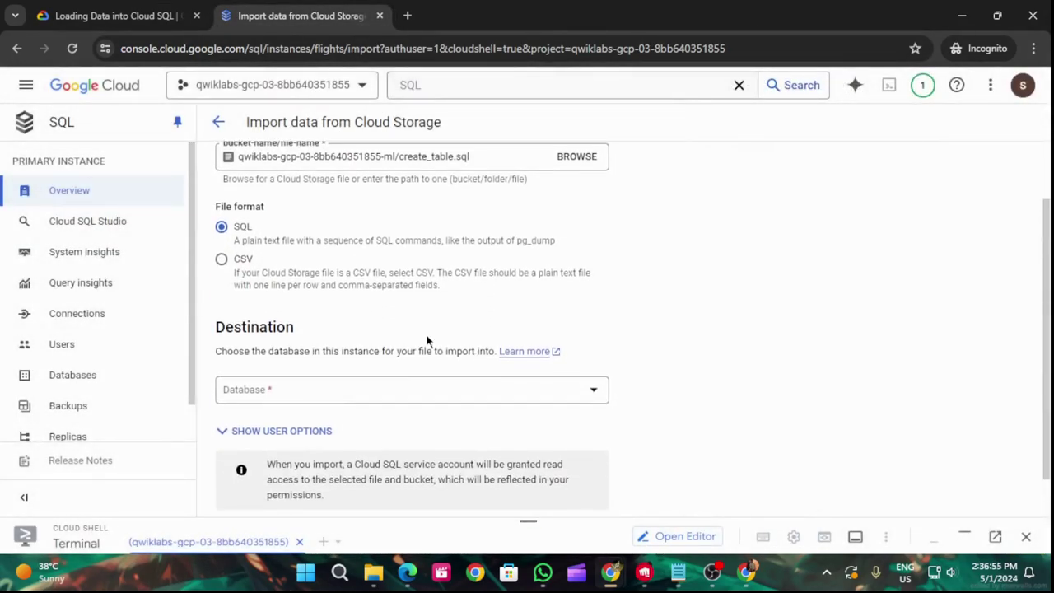
click(113, 12)
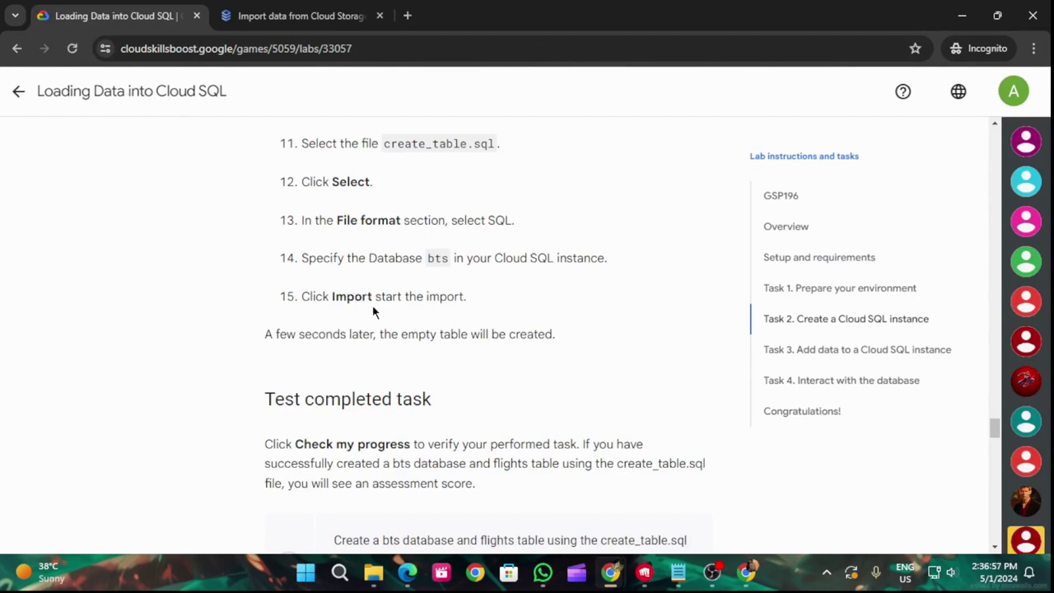
click(319, 14)
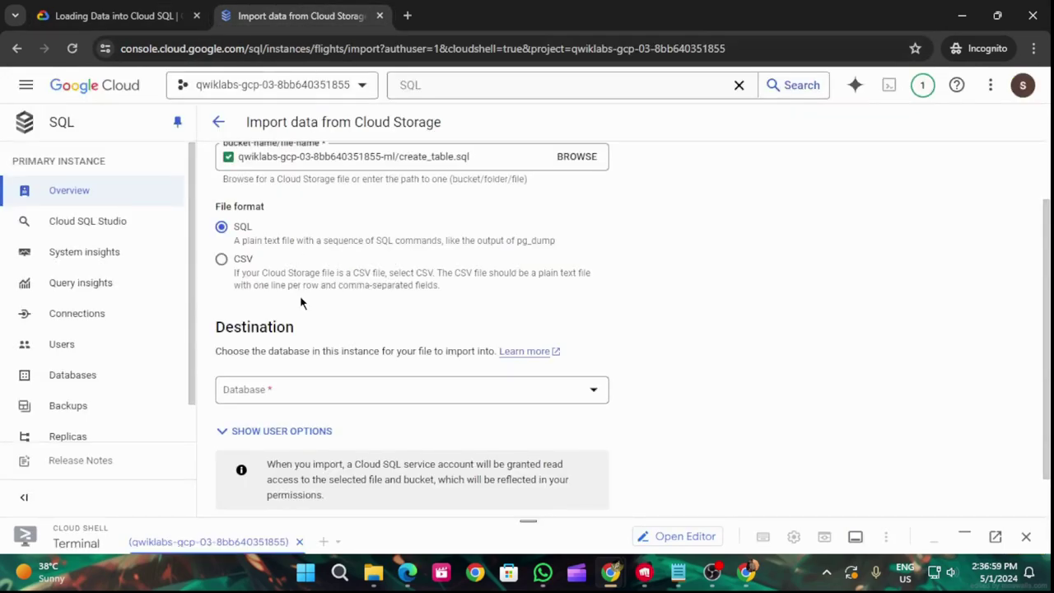
click(137, 11)
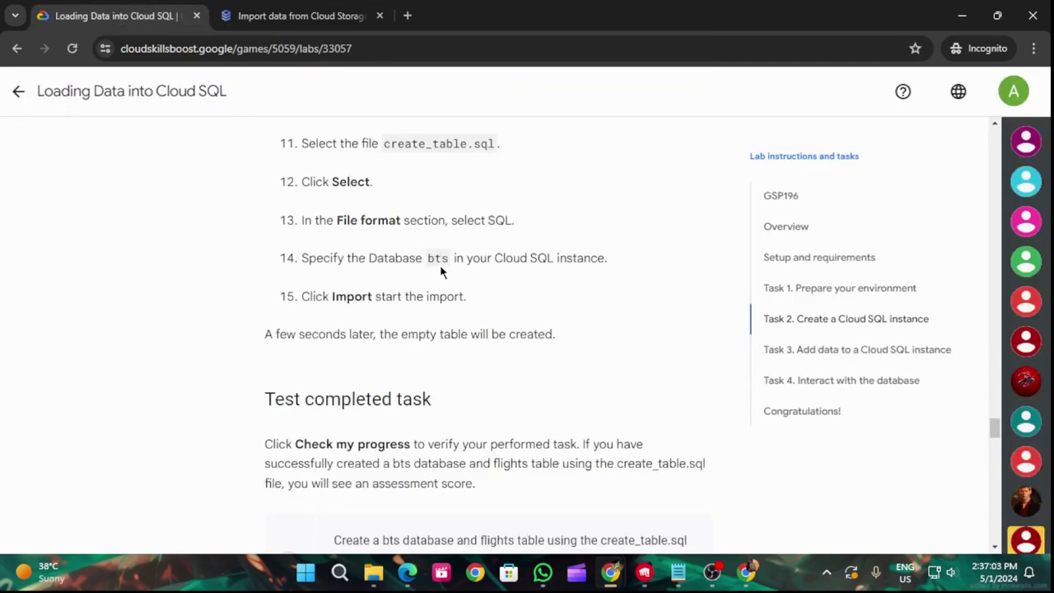
drag(426, 258, 450, 259)
click(327, 8)
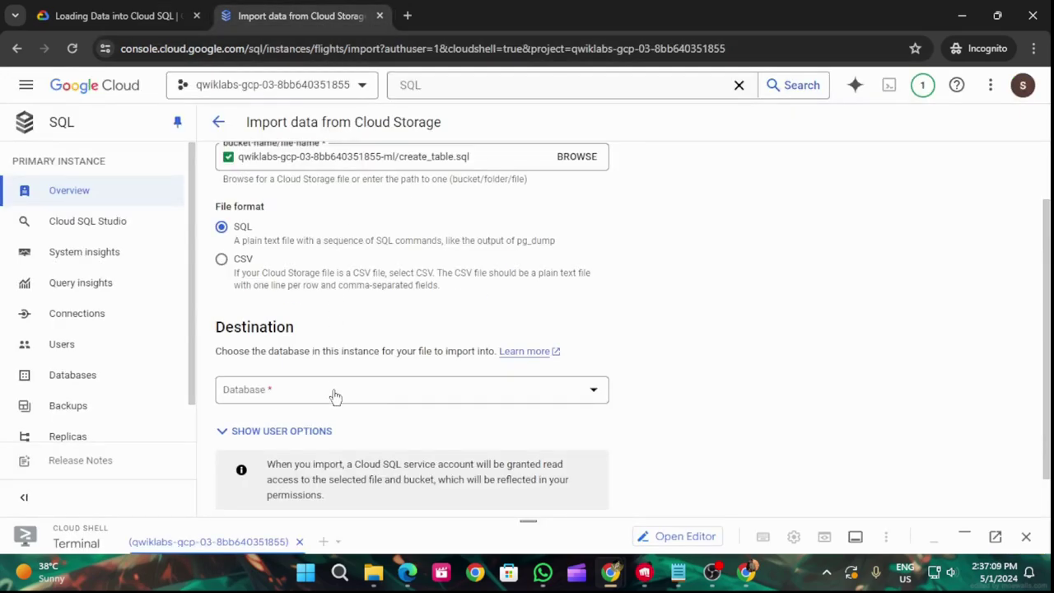
click(416, 389)
click(335, 427)
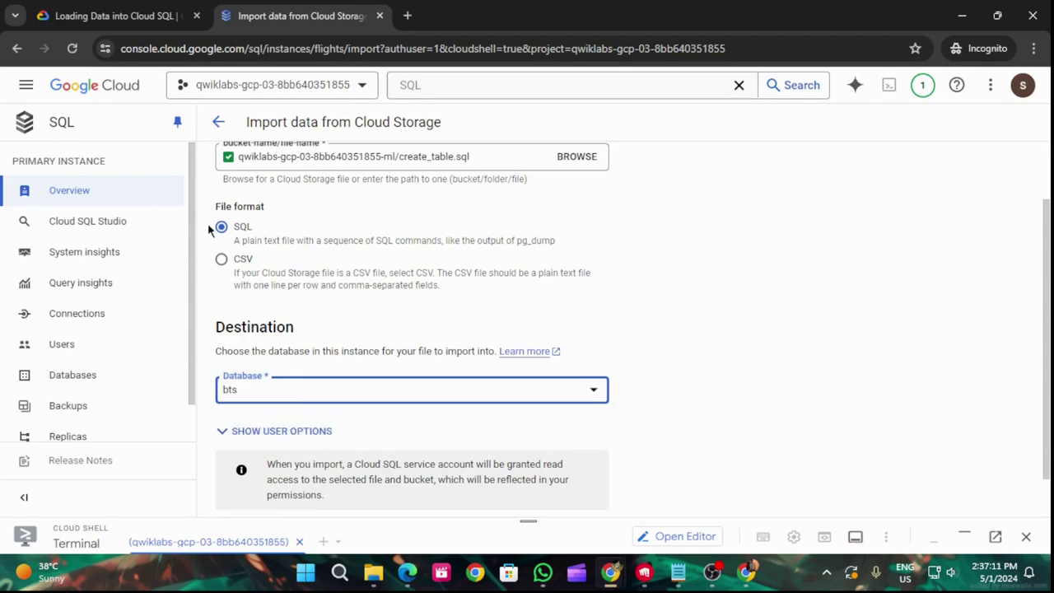
Confirm the final import instruction in the lab and start importing create_table.sql into the bts database
click(115, 16)
scroll(429, 320, down, 1)
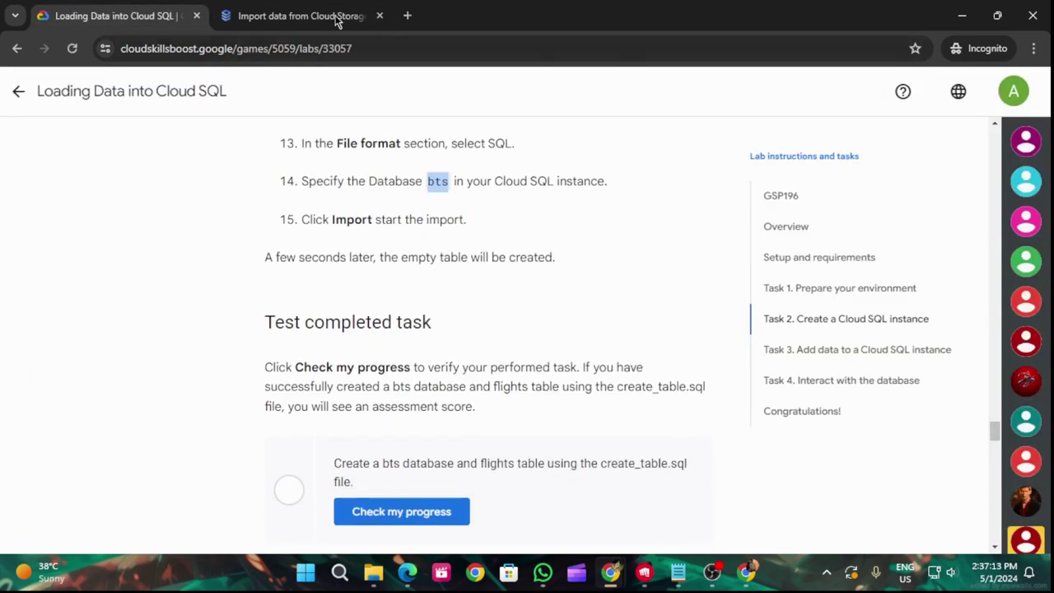
click(338, 18)
scroll(461, 285, down, 1)
click(239, 486)
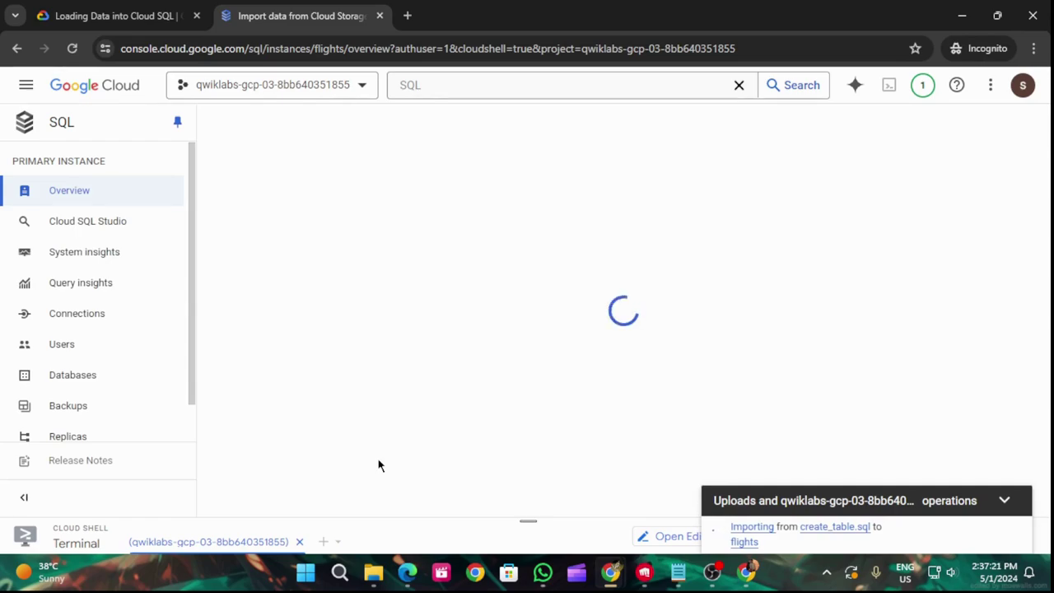
Check the lab progress for creating the bts database and flights table with create_table.sql
click(99, 16)
scroll(411, 370, down, 3)
click(416, 368)
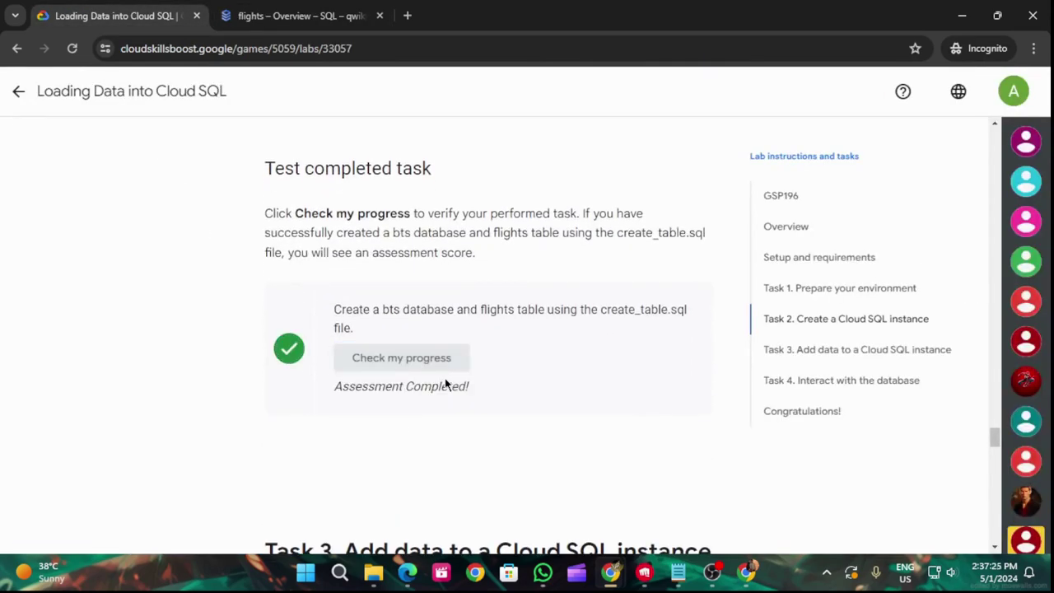
Read the Task 3 instructions for importing 201501.csv and return to the flights instance overview
scroll(445, 384, down, 4)
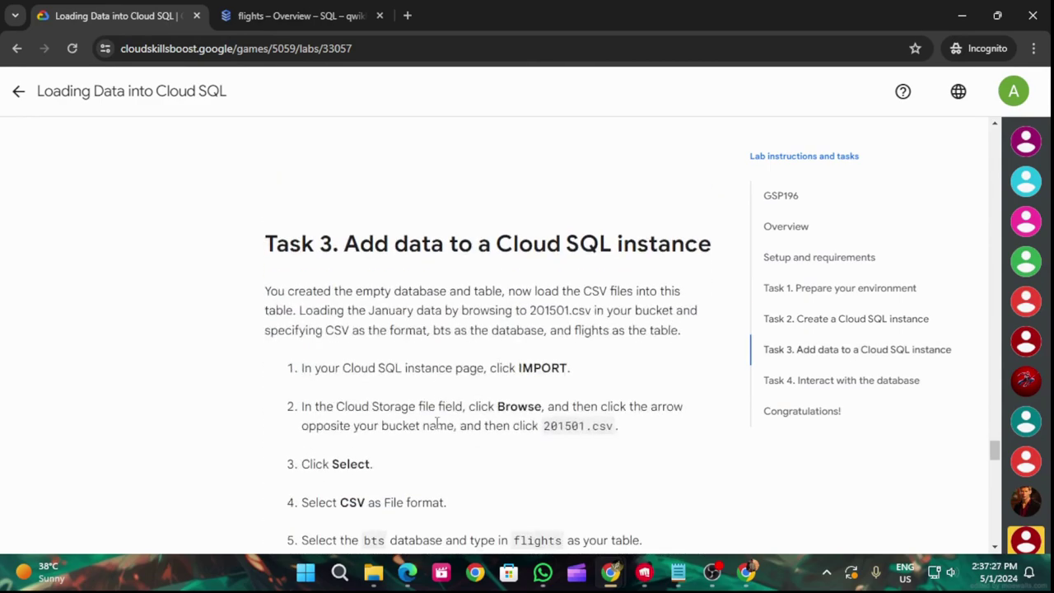
scroll(437, 422, down, 1)
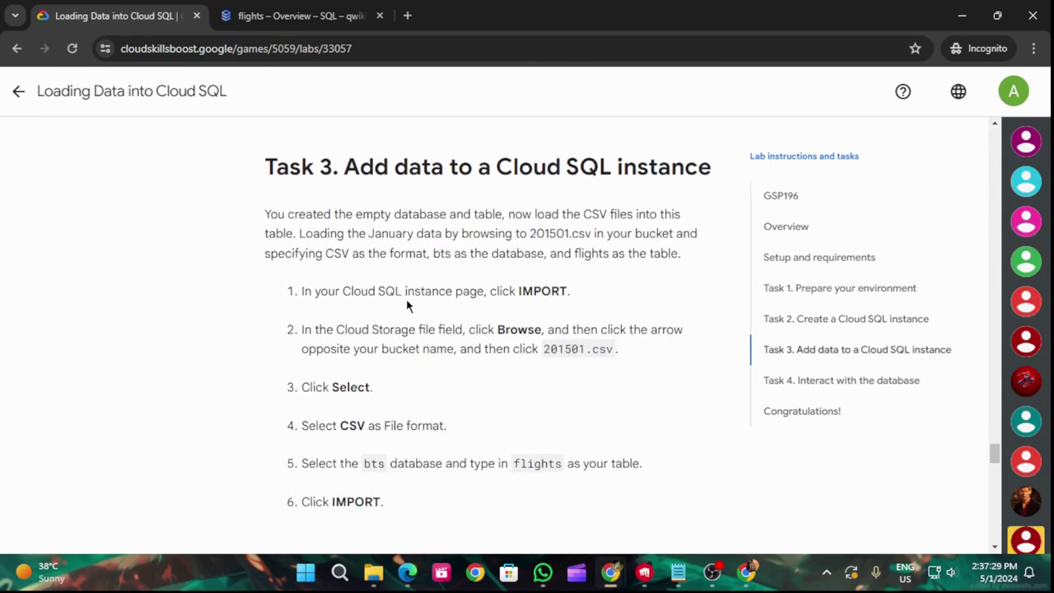
scroll(491, 324, down, 1)
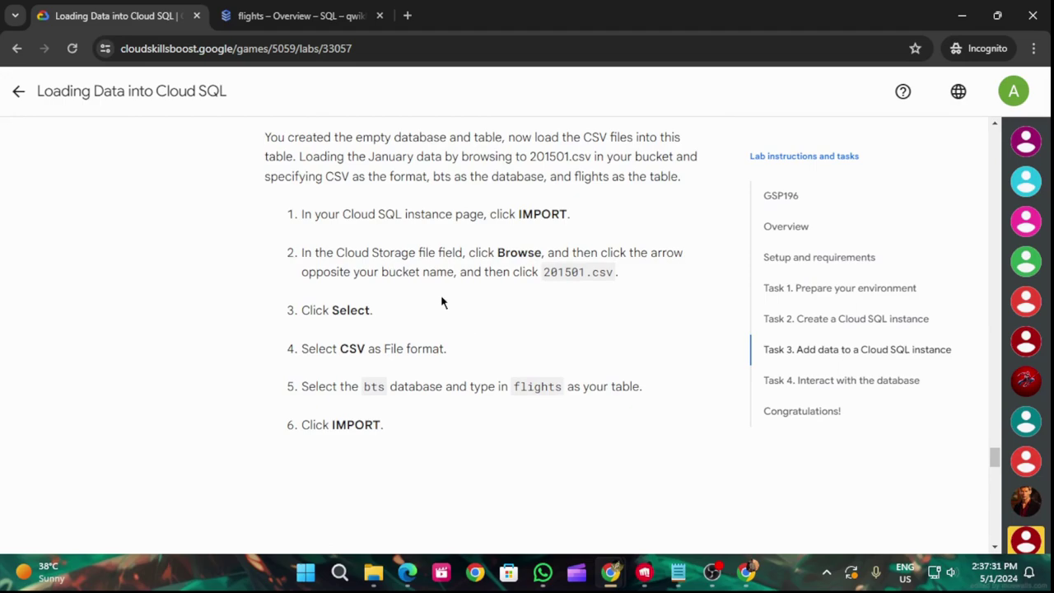
click(313, 12)
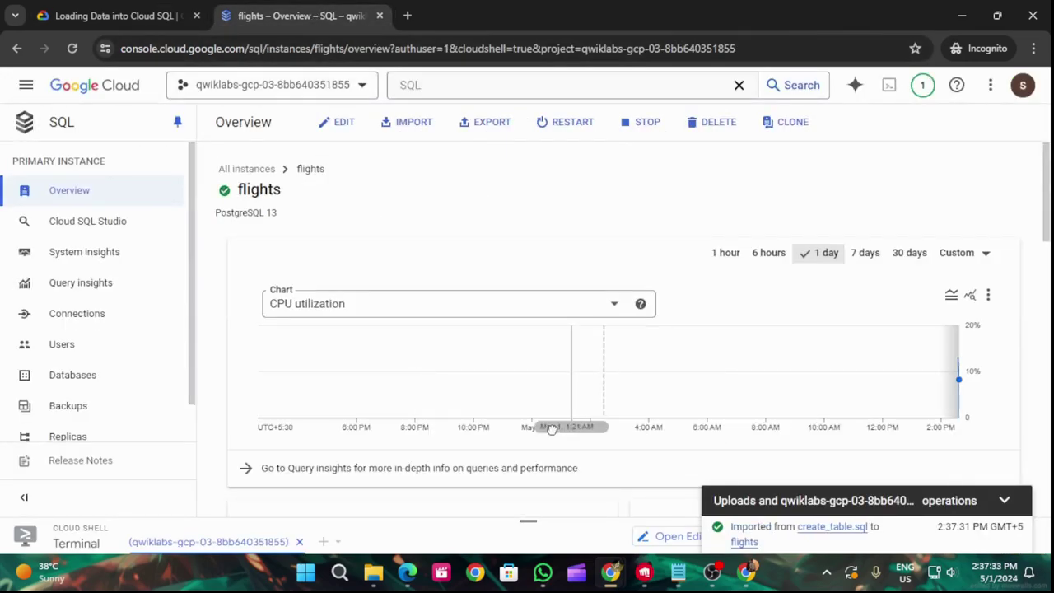
Open a new import for the flights instance and pick 201501.csv from the project's storage bucket as the source file
click(397, 125)
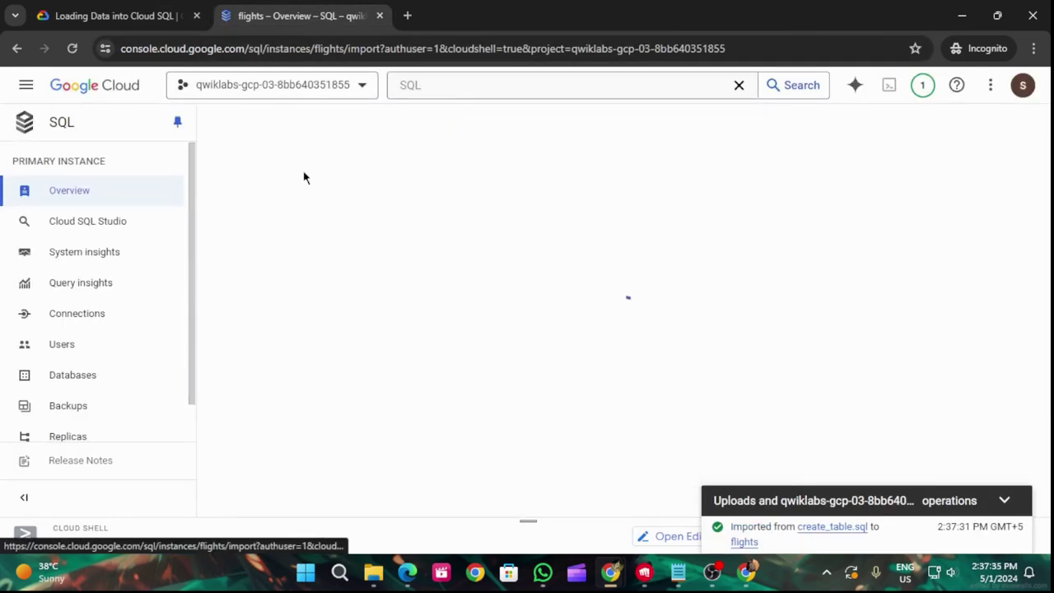
click(115, 16)
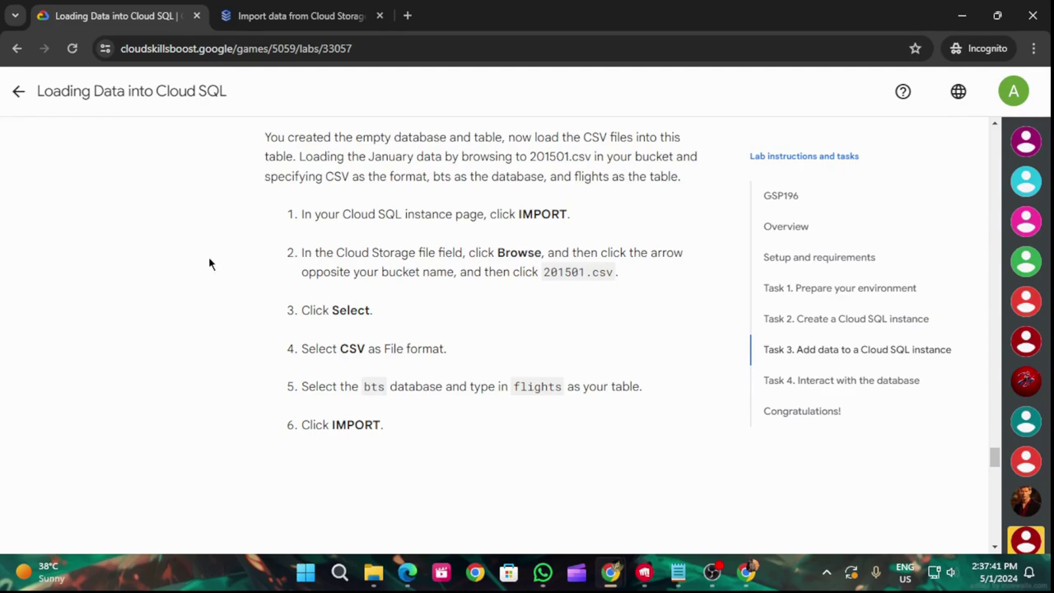
click(299, 13)
click(577, 234)
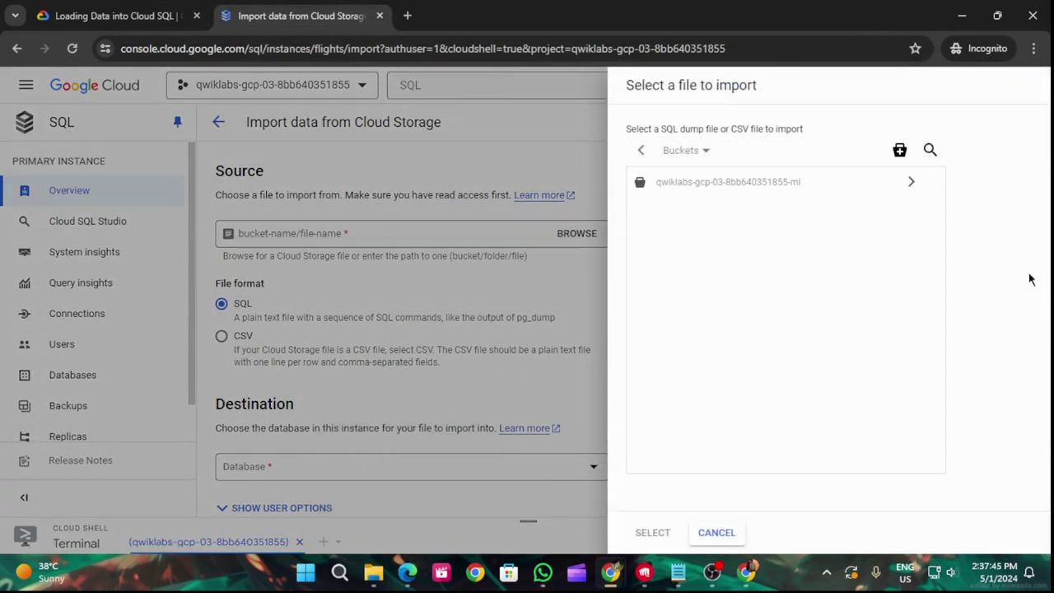
click(912, 182)
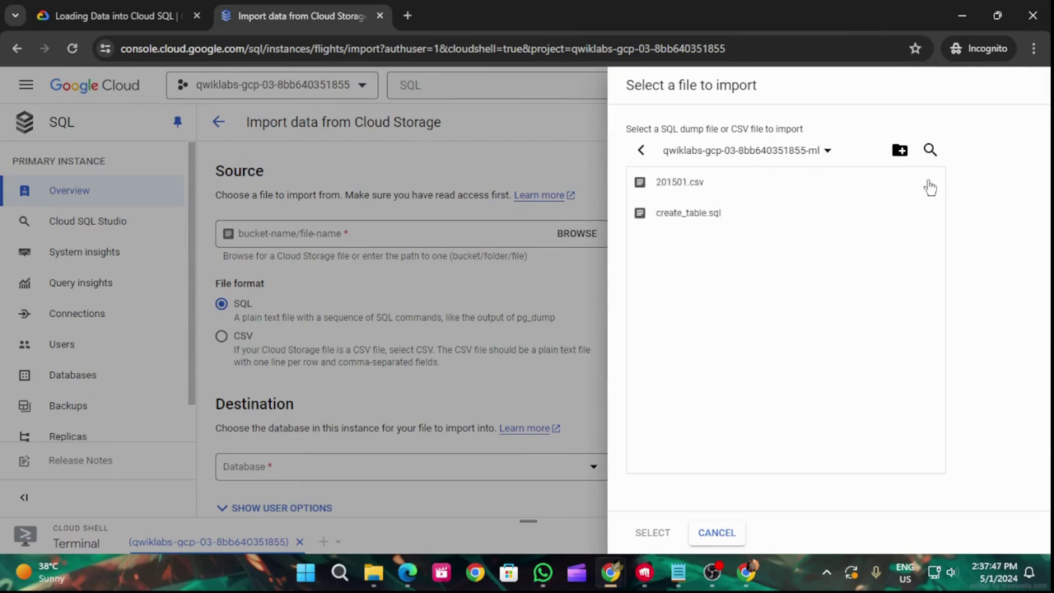
click(684, 182)
Copy the table name flights from the lab instructions and confirm 201501.csv as the import source
click(116, 16)
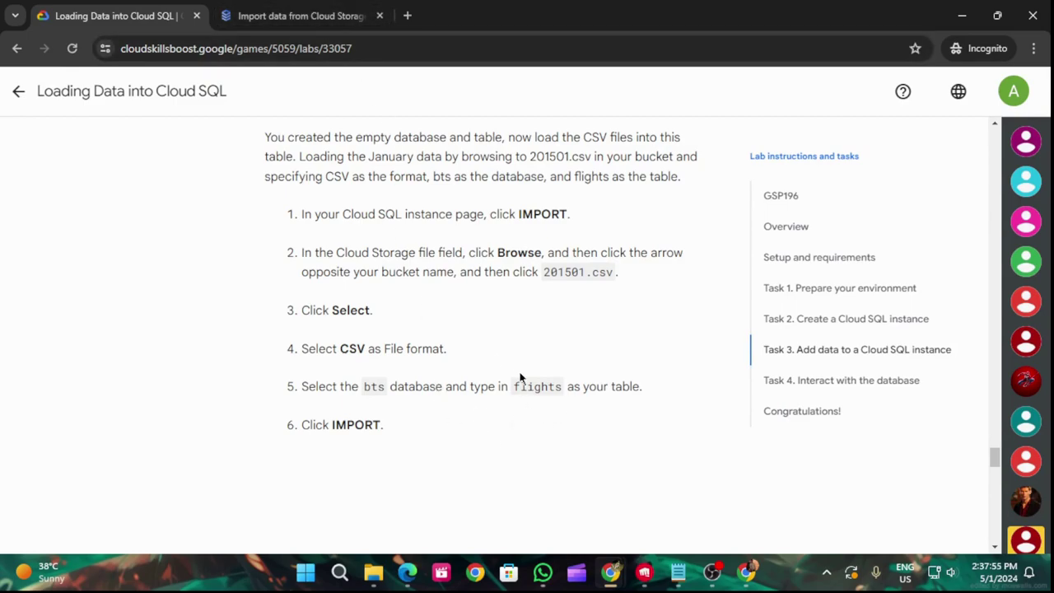
drag(512, 392, 565, 389)
key(ctrl+c)
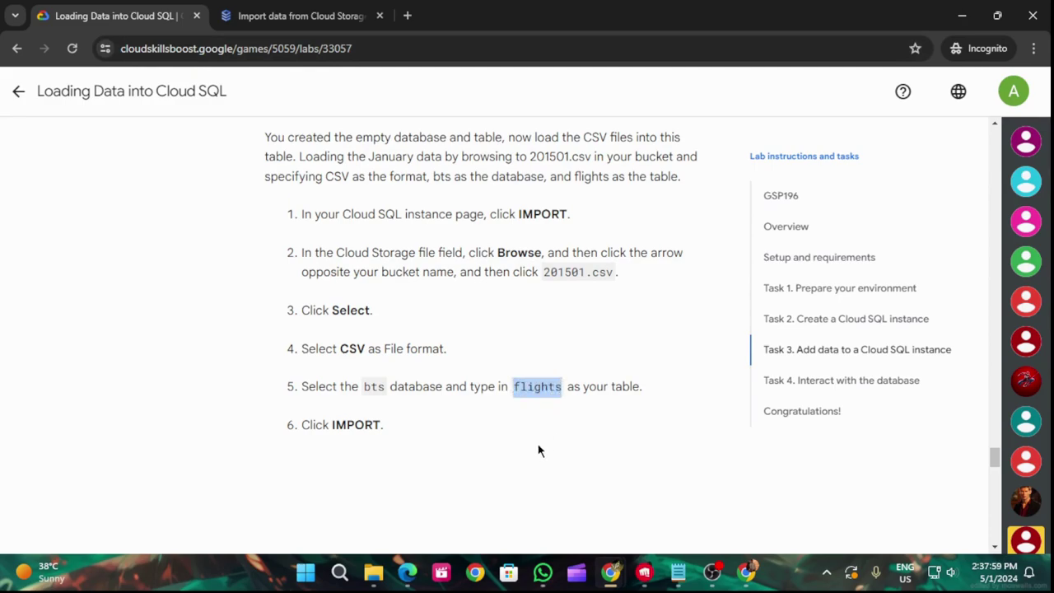
click(354, 14)
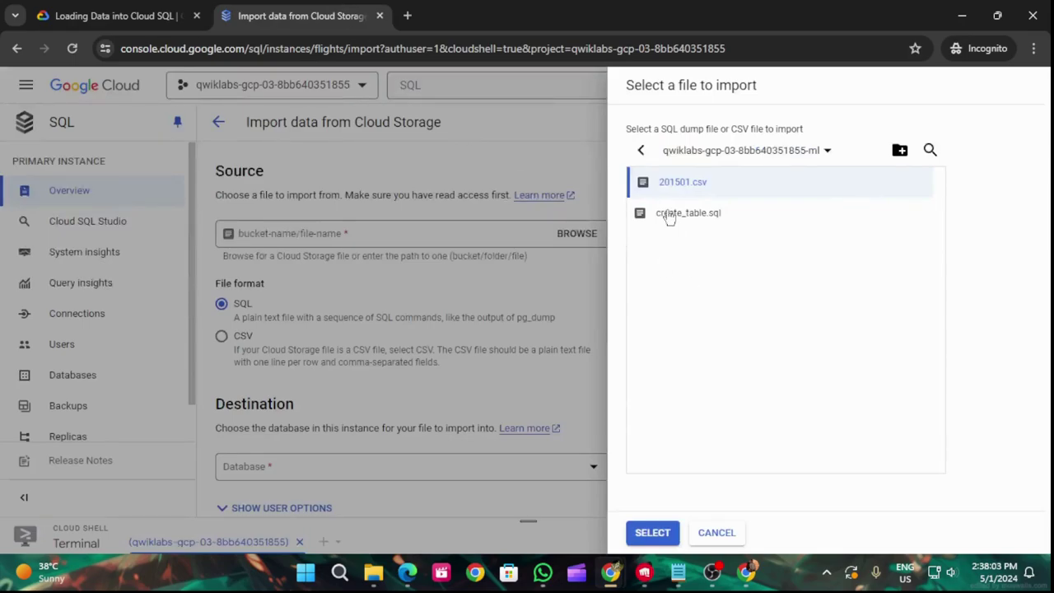
click(653, 532)
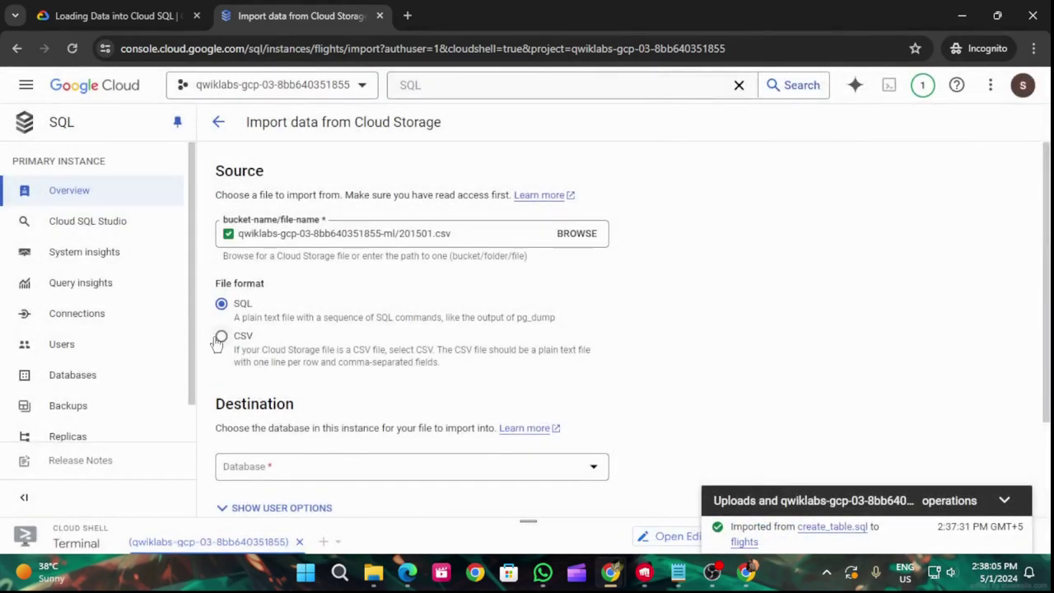
Set the import's file format to CSV, its destination database to bts and its table to flights
click(115, 15)
click(277, 14)
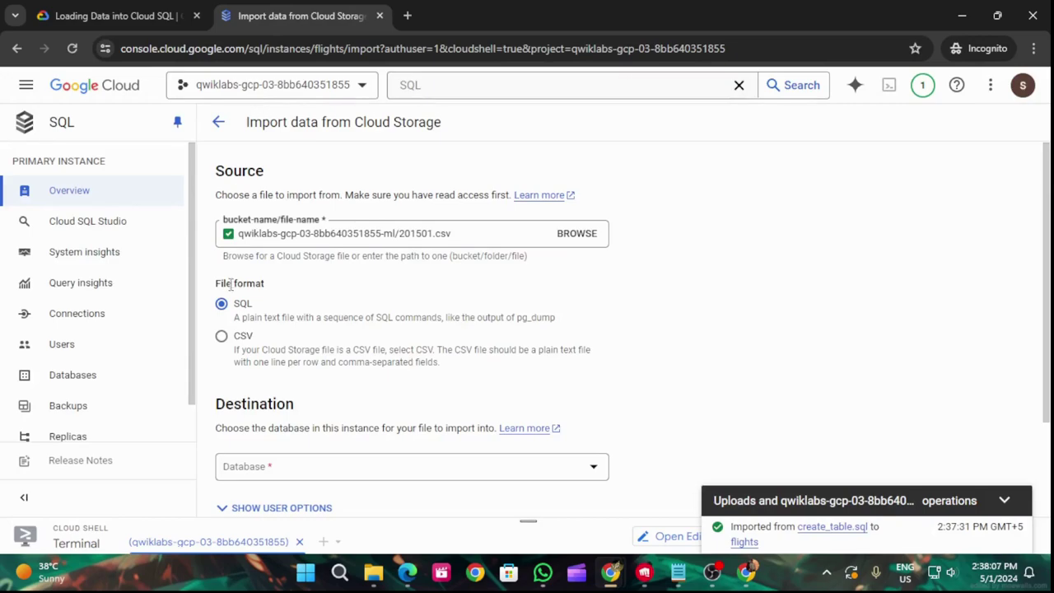
click(221, 335)
scroll(341, 339, down, 3)
click(339, 289)
click(298, 313)
click(294, 326)
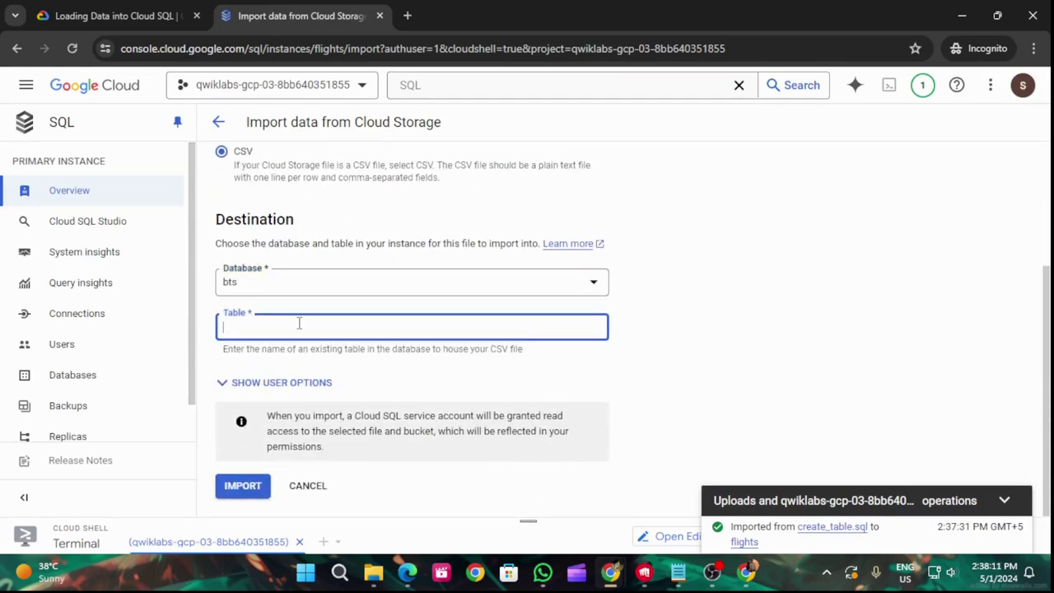
key(ctrl+v)
Check the lab's final Task 3 instruction and start importing 201501.csv into the flights table
click(163, 16)
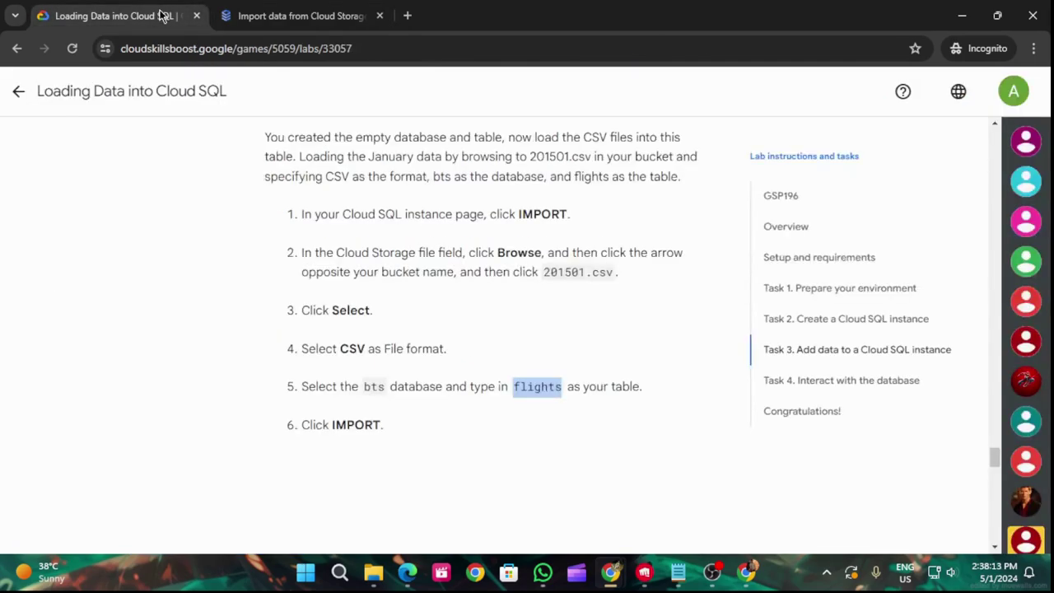
scroll(390, 438, down, 3)
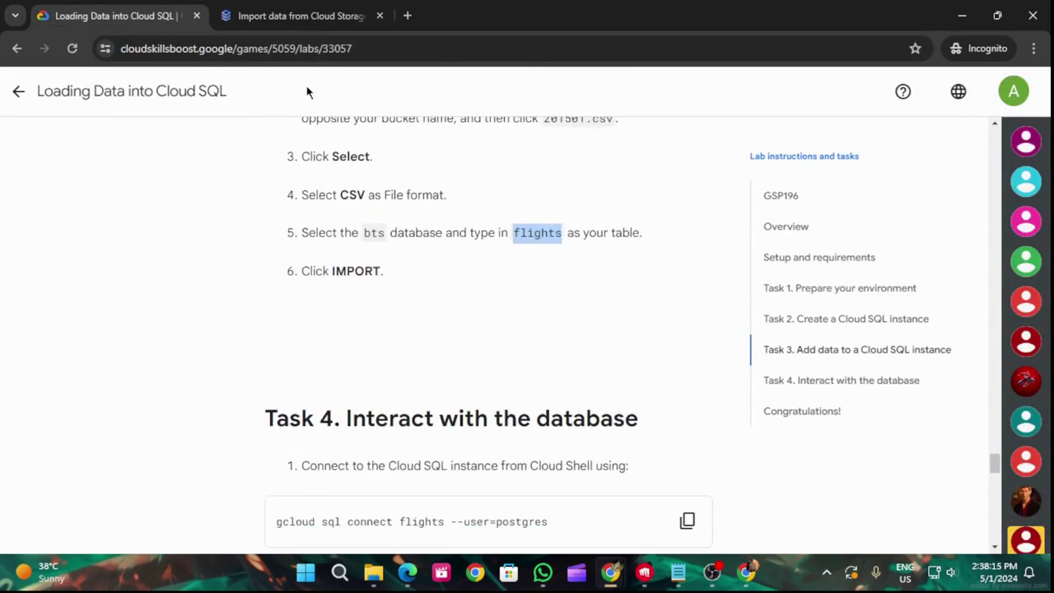
click(301, 15)
click(244, 487)
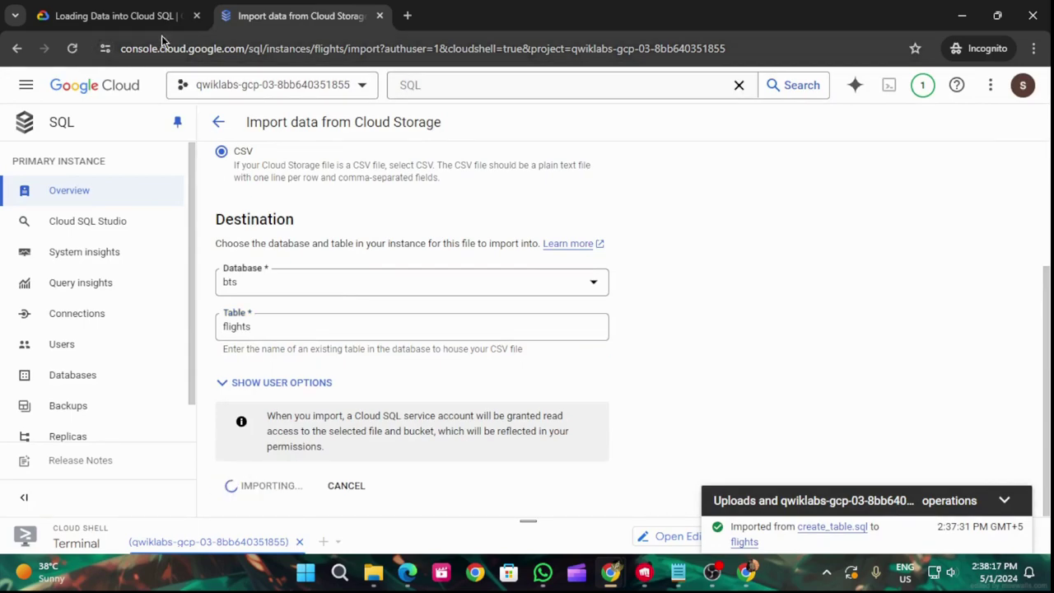
Copy the Task 4 connection command from the lab and run gcloud sql connect flights --user=postgres in an enlarged Cloud Shell terminal
click(124, 16)
scroll(505, 362, down, 1)
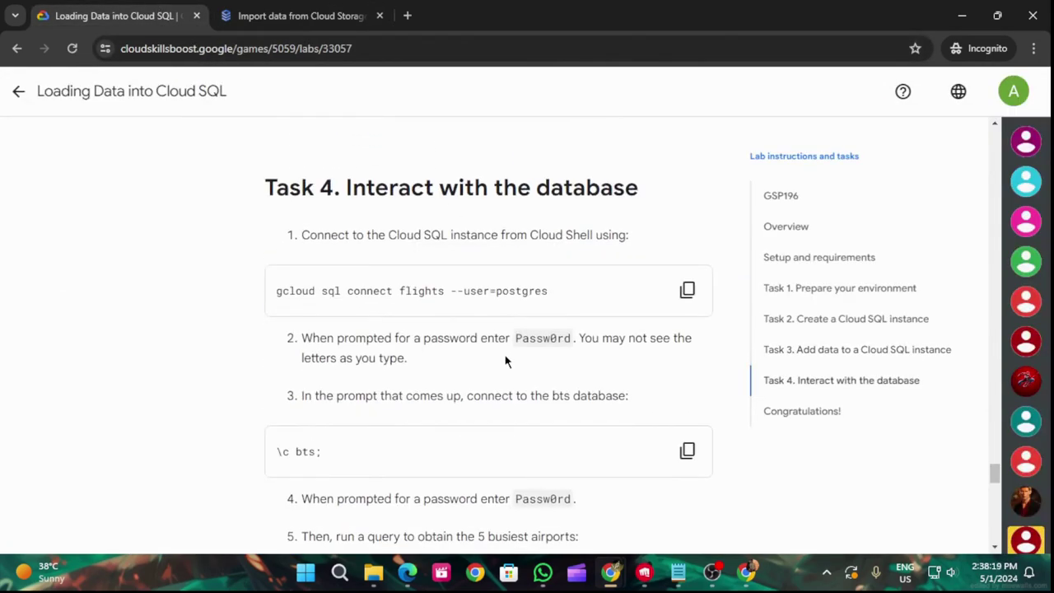
click(687, 290)
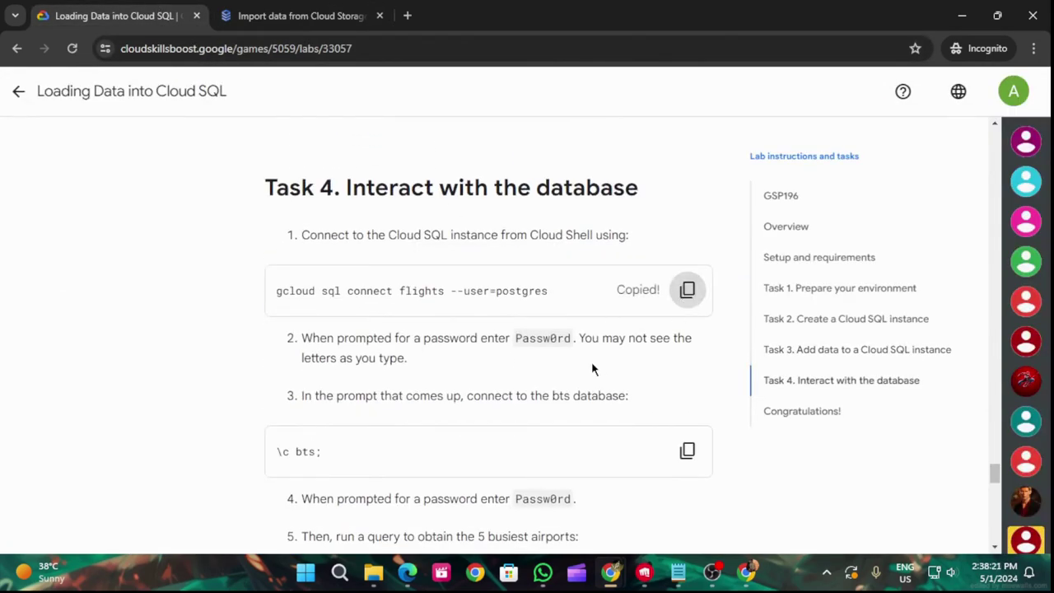
click(304, 16)
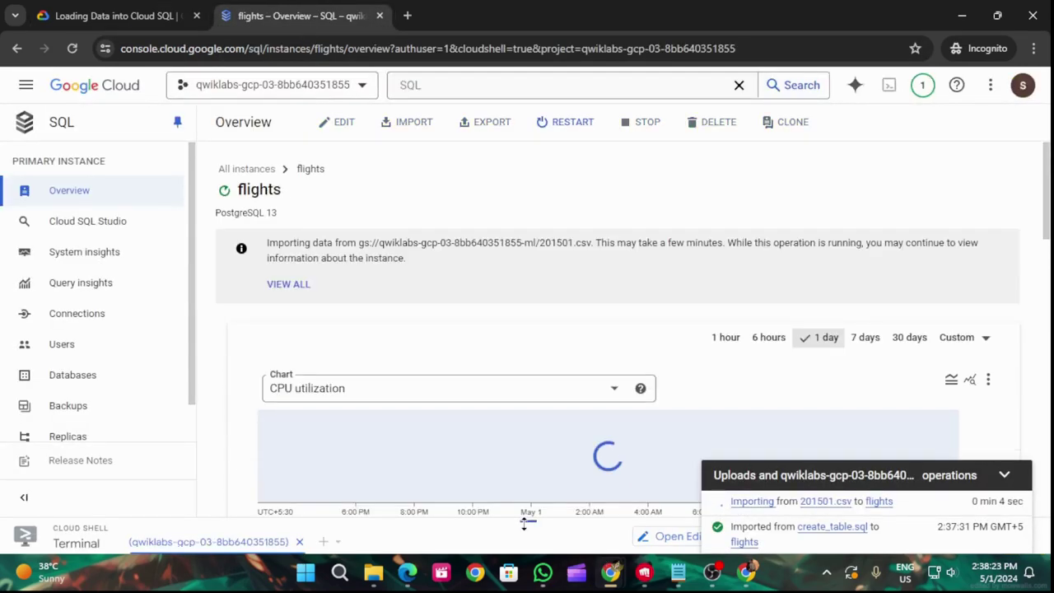
drag(528, 520, 527, 244)
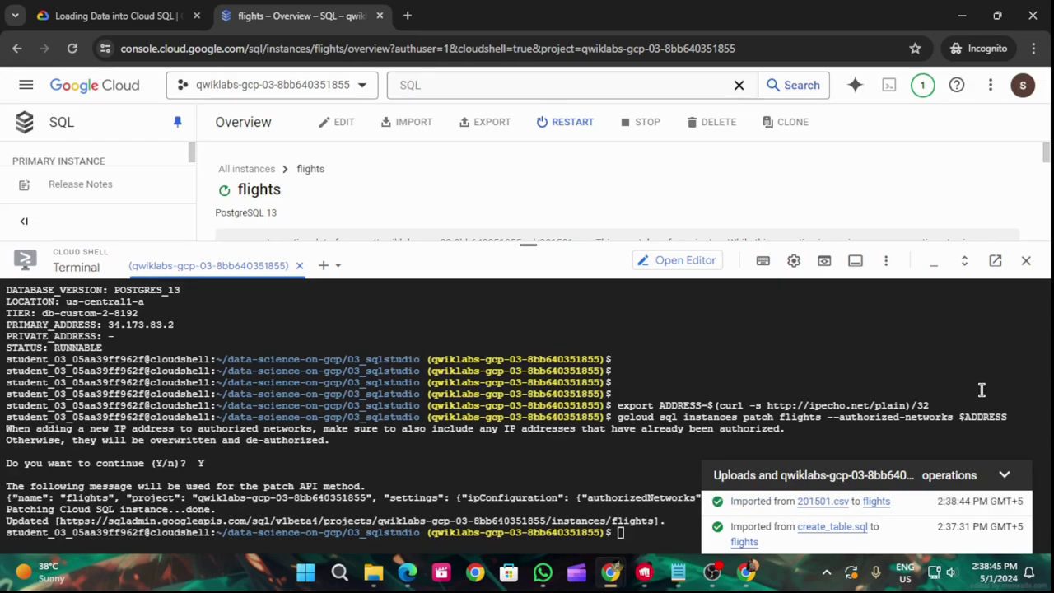
click(1004, 475)
key(ctrl+v)
key(Return)
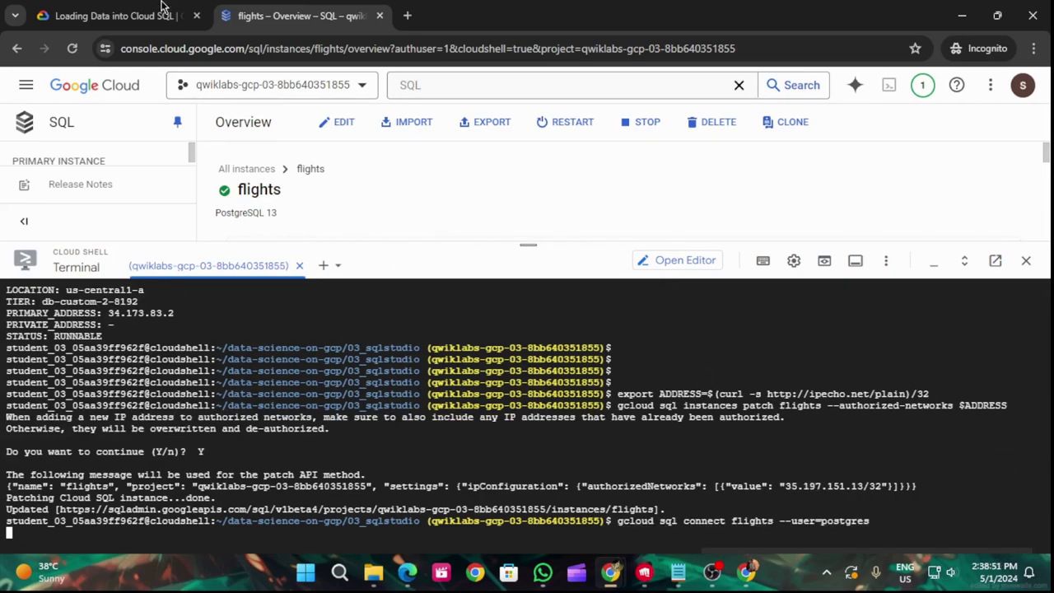
click(119, 16)
scroll(543, 368, down, 2)
click(685, 298)
click(263, 10)
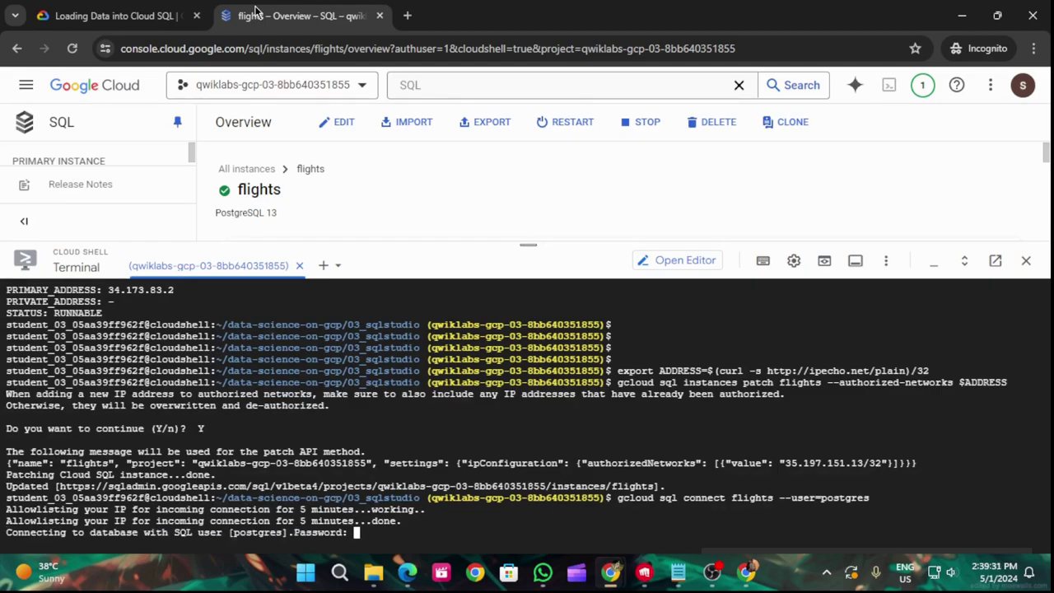
Copy the database password from the lab instructions and enter it at the postgres user's password prompt in Cloud Shell
click(82, 15)
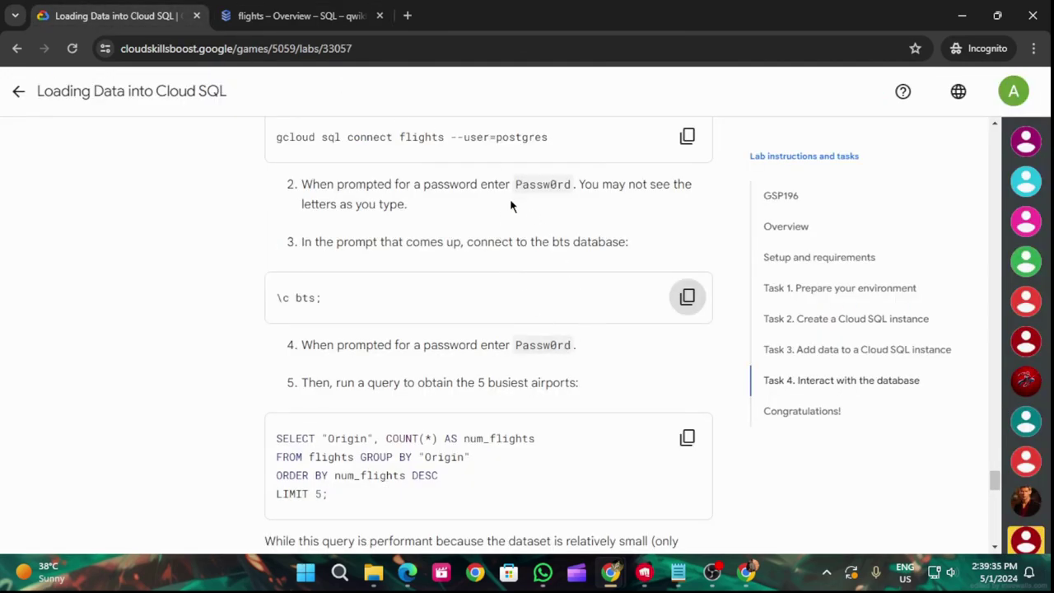
drag(515, 184, 570, 184)
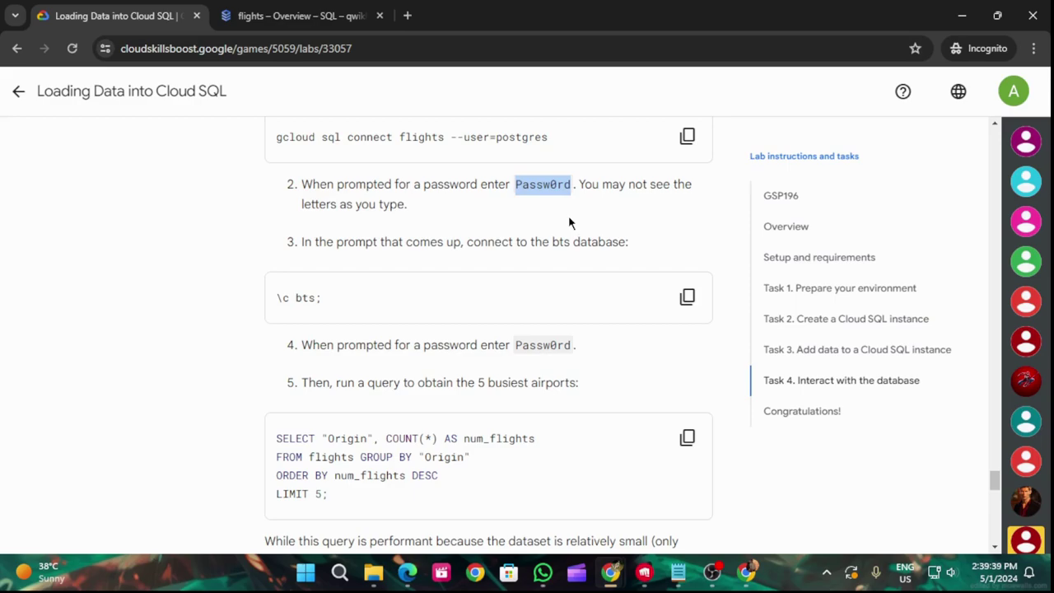
click(298, 15)
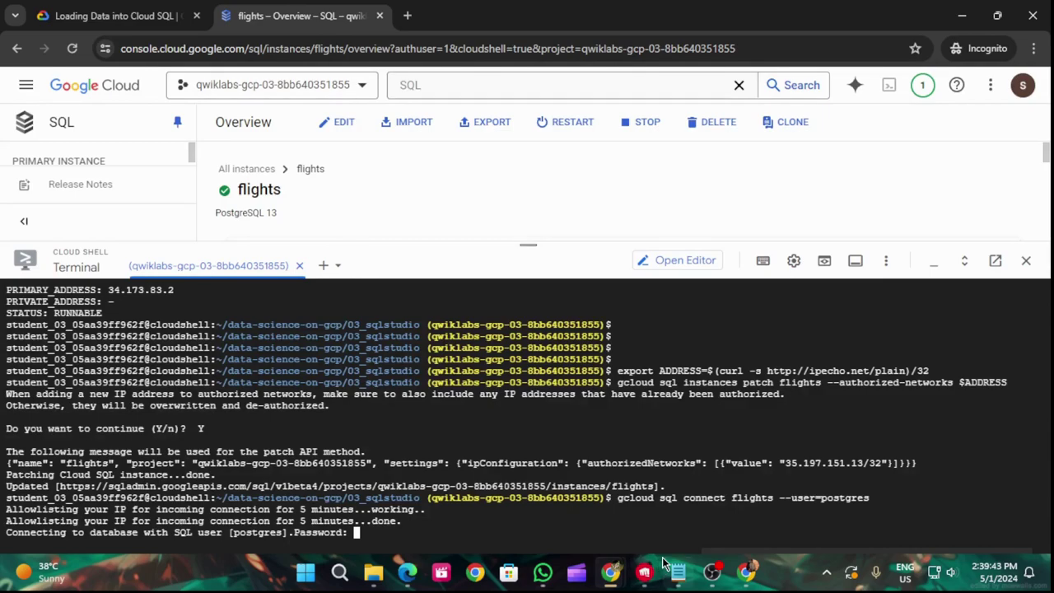
key(ctrl+v)
key(Return)
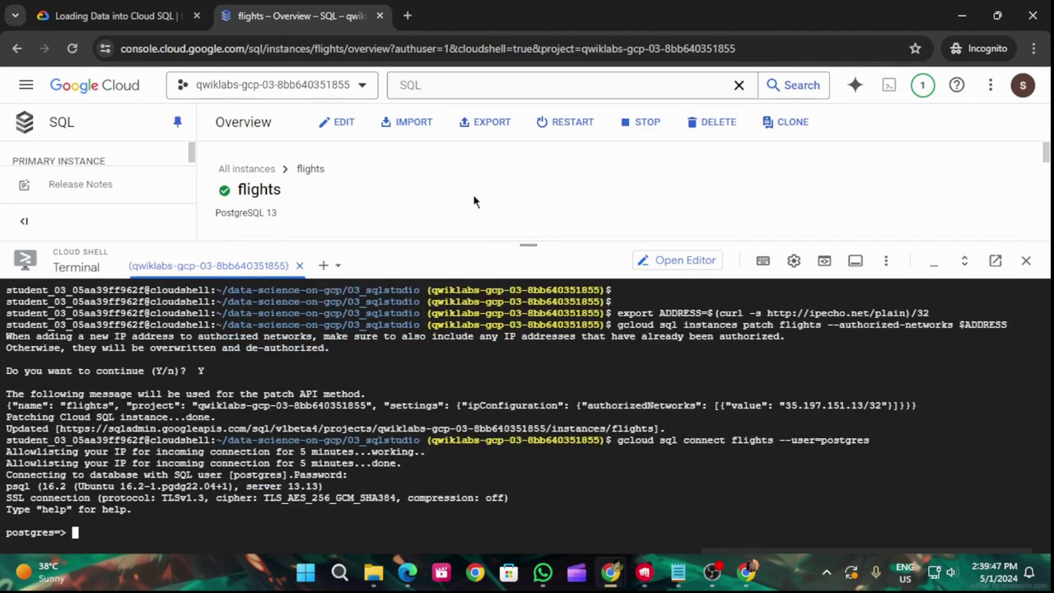
Copy the \c bts; command from the lab and return to the postgres prompt in Cloud Shell
click(106, 15)
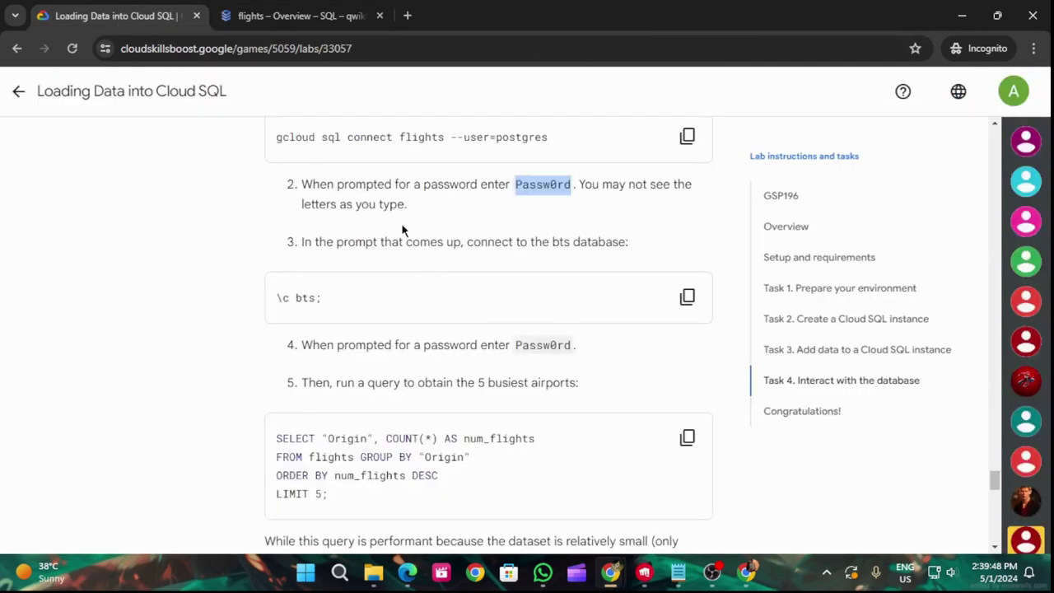
click(686, 297)
click(309, 14)
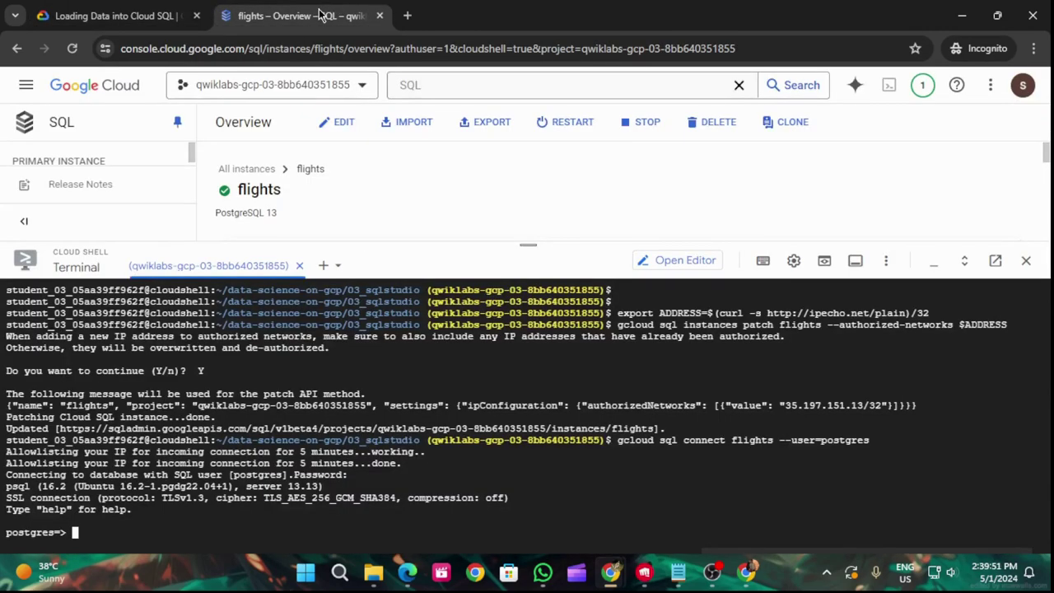